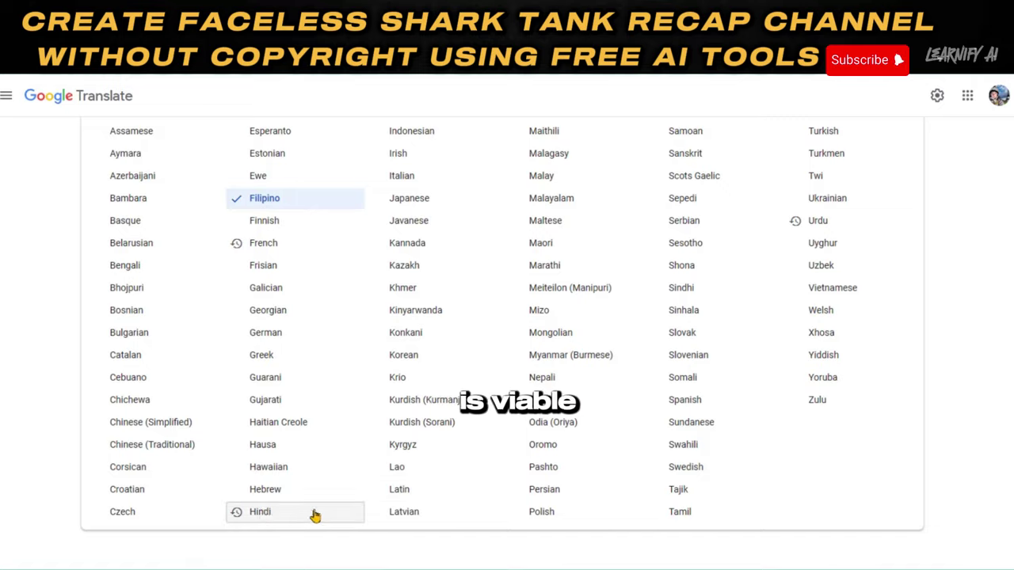
# Translate the Adil Qadri Shark Tank script from English into Hindi and look through the full translation.
pyautogui.click(312, 515)
pyautogui.press('BackSpace')
pyautogui.press('BackSpace')
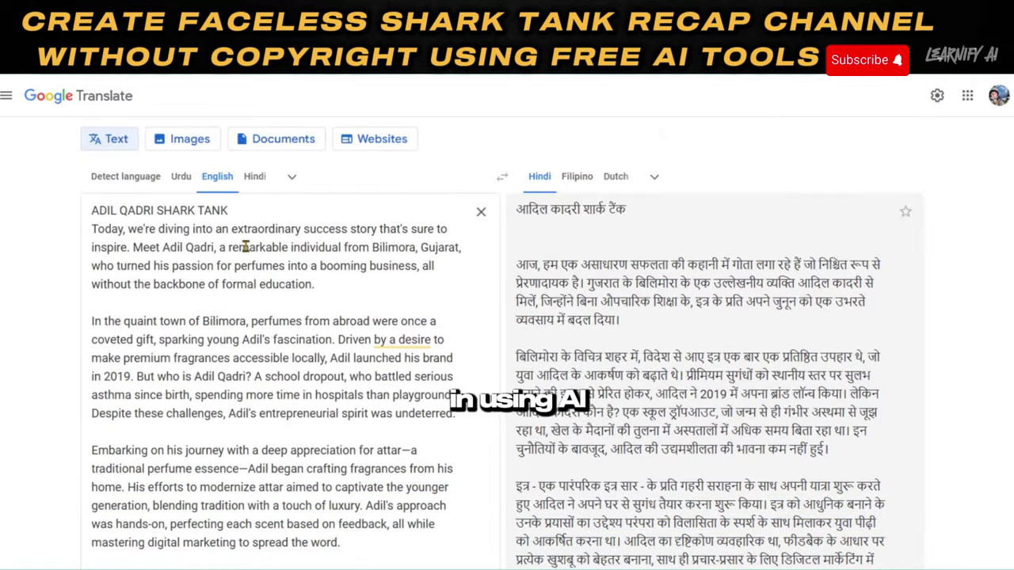
pyautogui.scroll(-8, 317, 393)
pyautogui.click(150, 367)
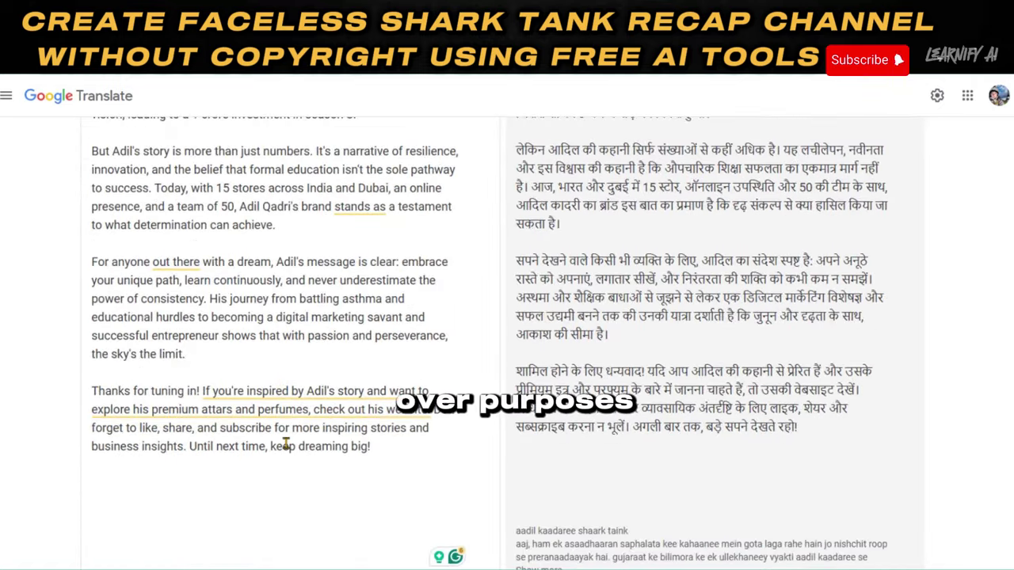
pyautogui.scroll(-3, 639, 409)
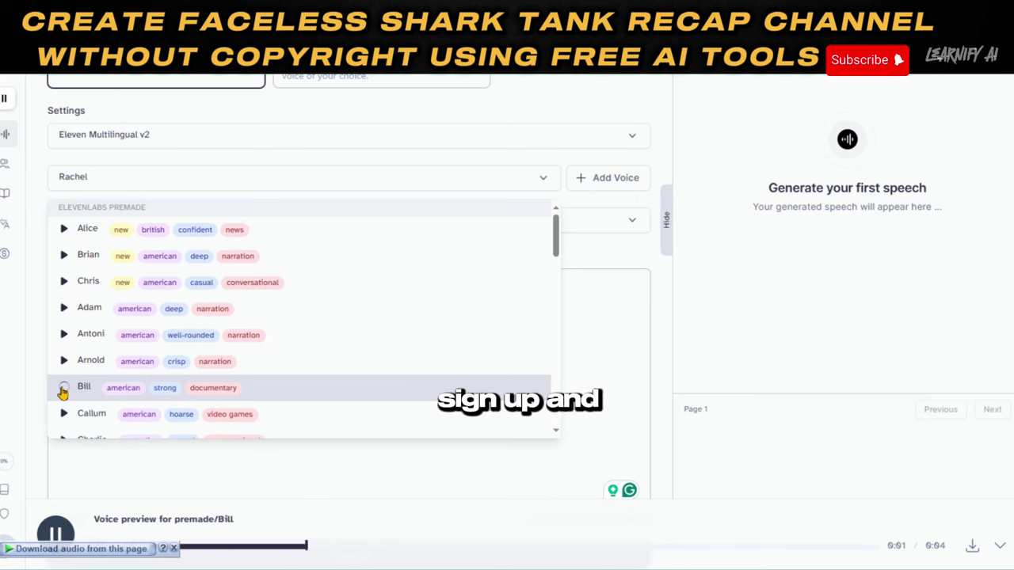
# In ElevenLabs, preview the Arnold voice and select it for the speech.
pyautogui.click(65, 362)
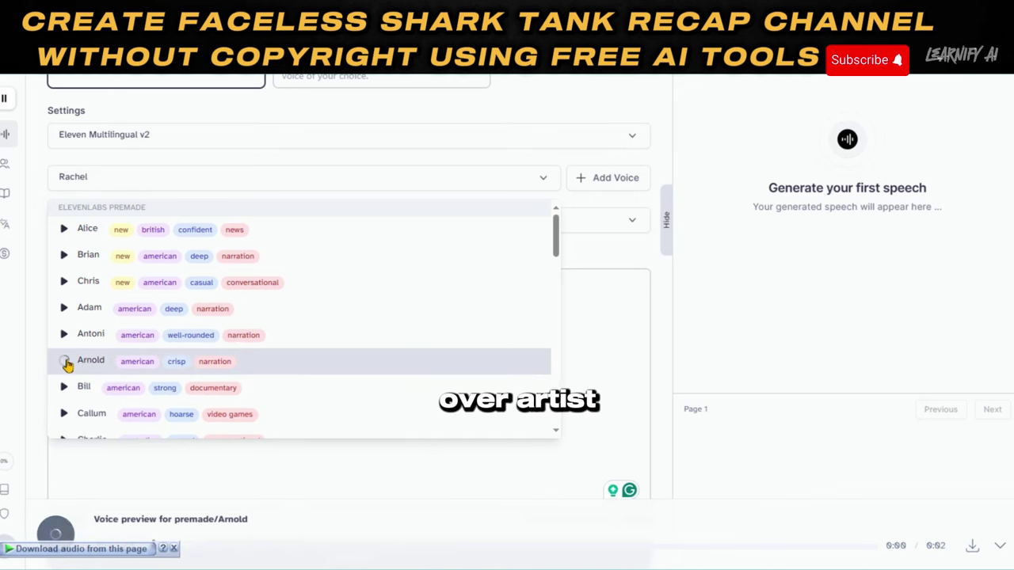
pyautogui.click(91, 363)
pyautogui.click(256, 360)
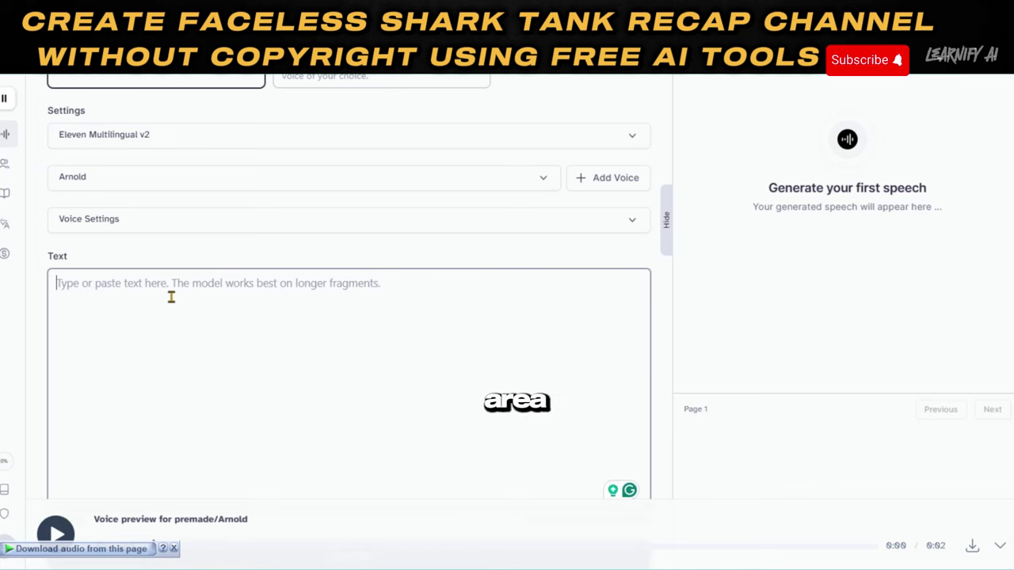
# Paste the English script as the speech text without its title line ADIL QADRI SHARK TANK and generate the voiceover.
pyautogui.hotkey('ctrl', 'v')
pyautogui.scroll(6, 300, 456)
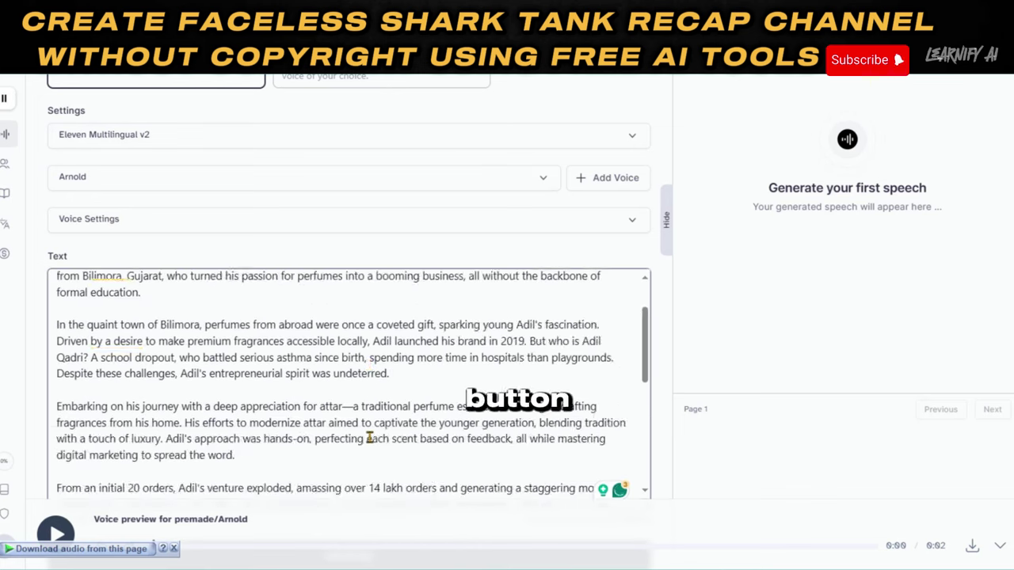
pyautogui.press('BackSpace')
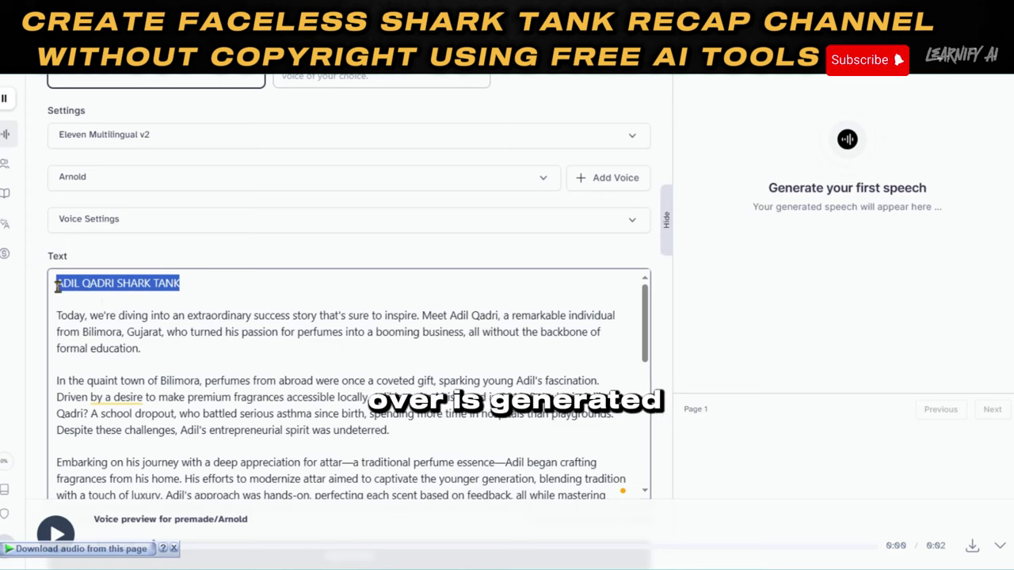
pyautogui.press('BackSpace')
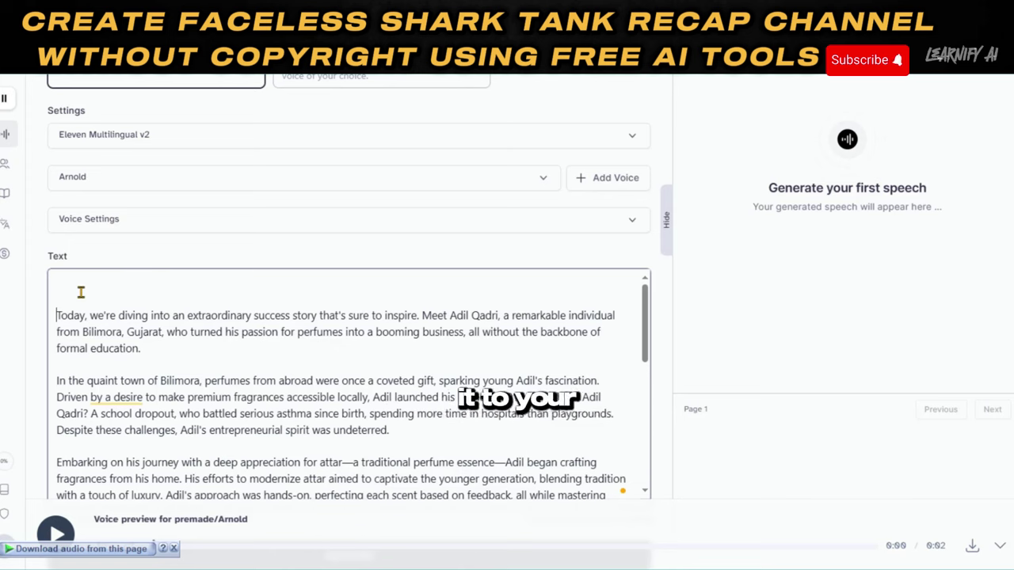
pyautogui.press('BackSpace')
pyautogui.scroll(-10, 391, 473)
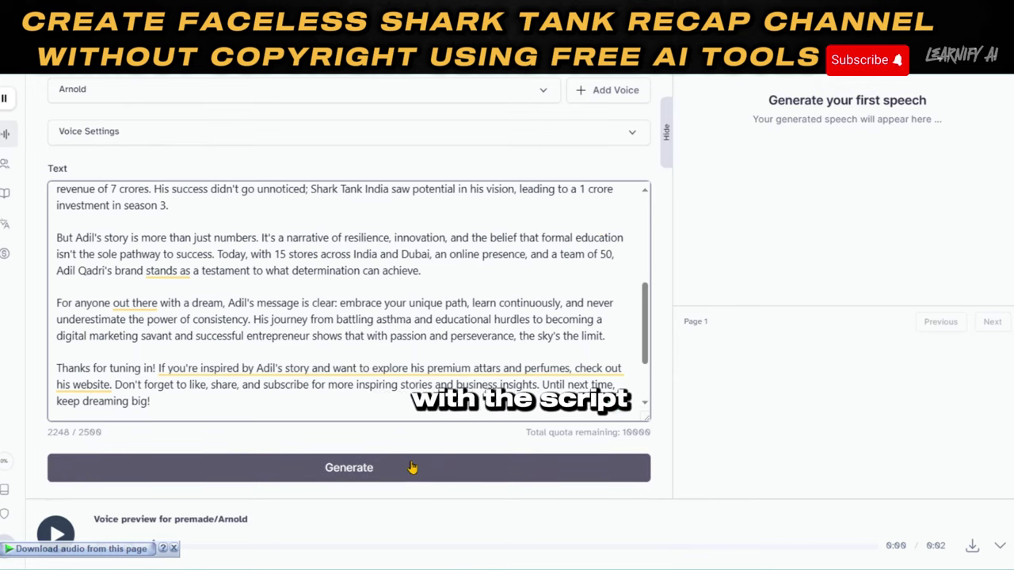
pyautogui.click(391, 473)
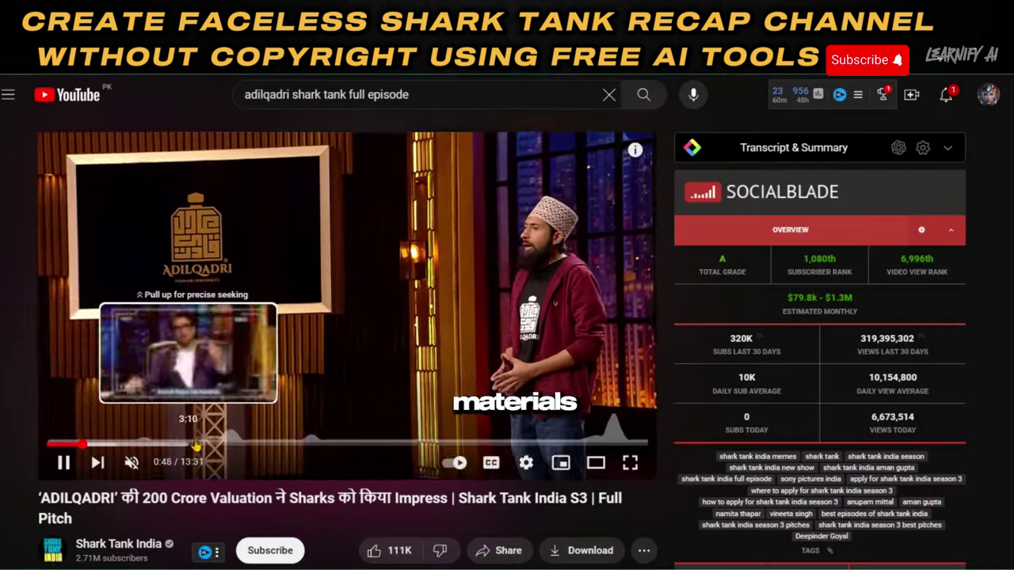
# On YouTube, skip ahead to about 3:37 in the ADILQADRI Shark Tank India pitch video and pause it.
pyautogui.click(206, 445)
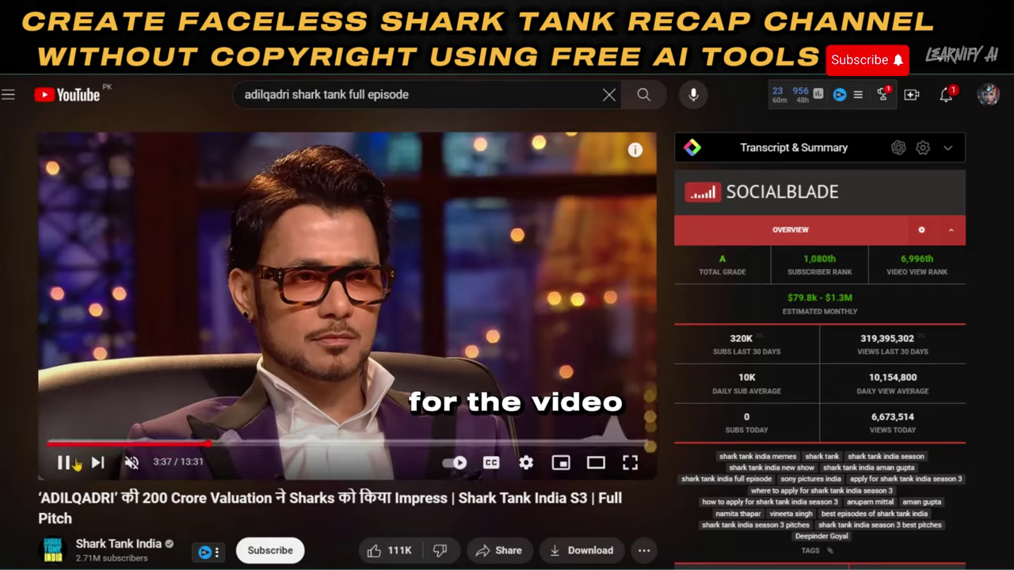
pyautogui.press('space')
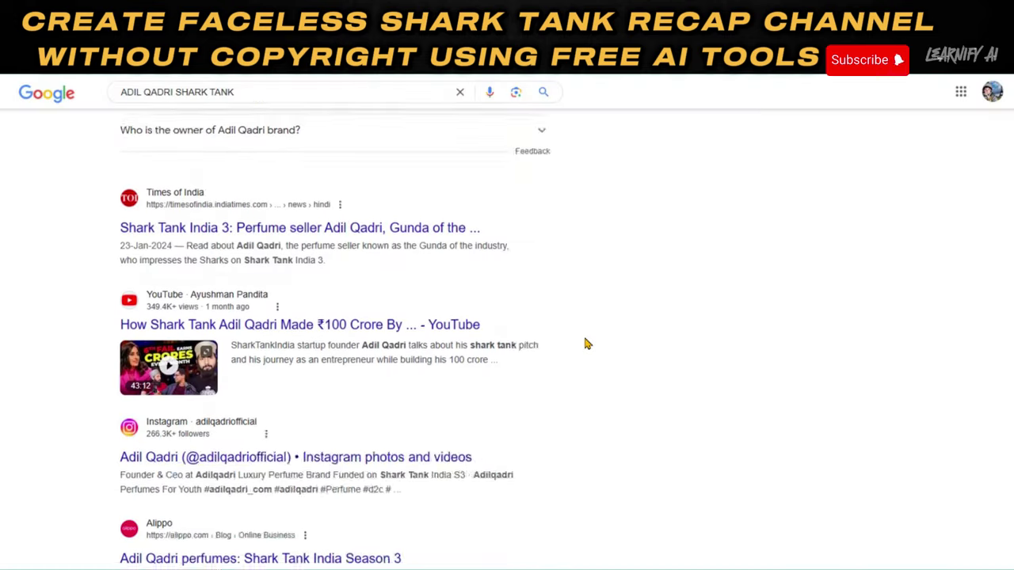
# Find the adilqadriofficial Instagram profile in the Google results and browse its posts for footage.
pyautogui.scroll(-2, 586, 344)
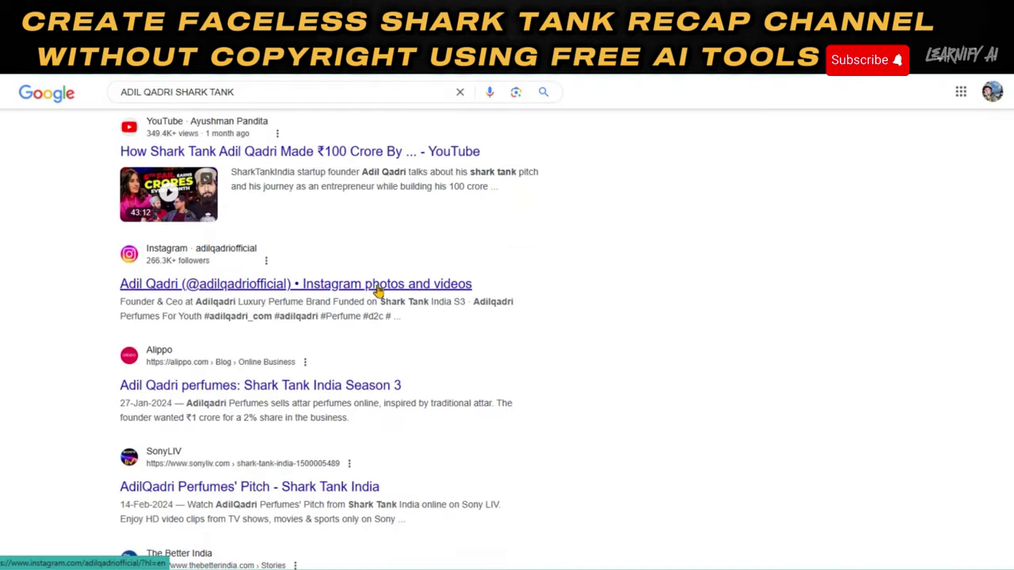
pyautogui.rightClick(378, 286)
pyautogui.click(392, 295)
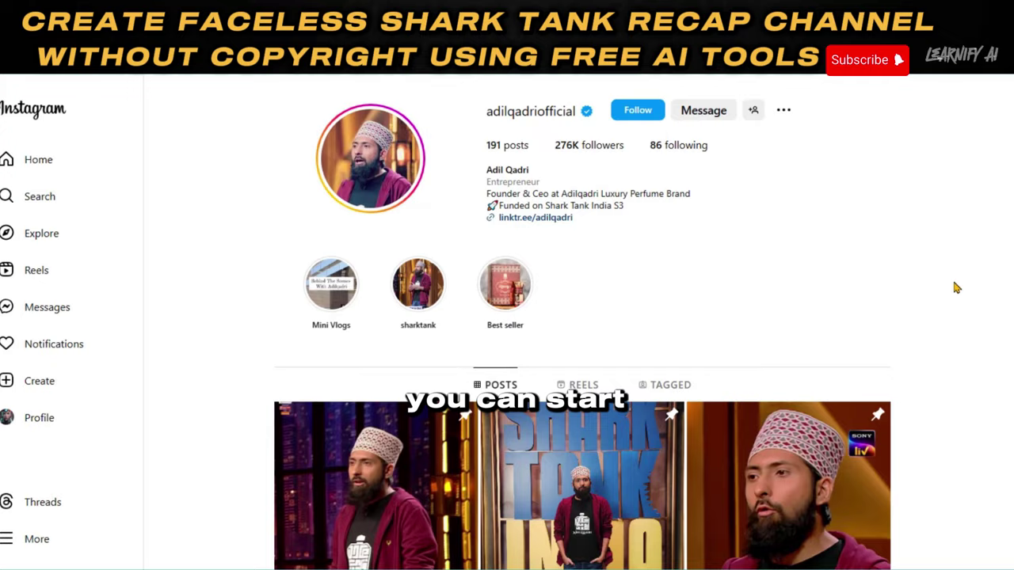
pyautogui.scroll(-2, 956, 287)
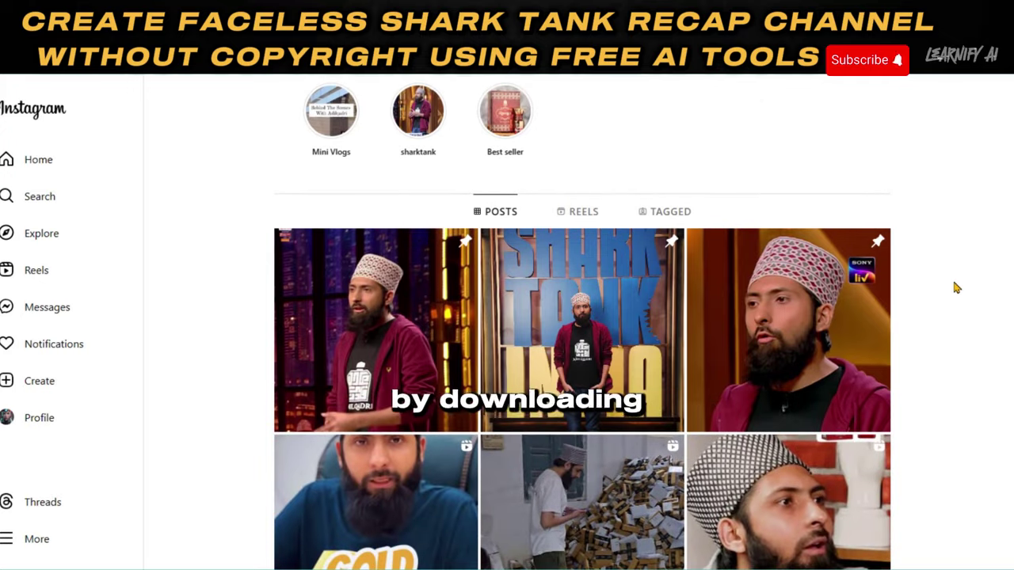
pyautogui.scroll(-12, 956, 288)
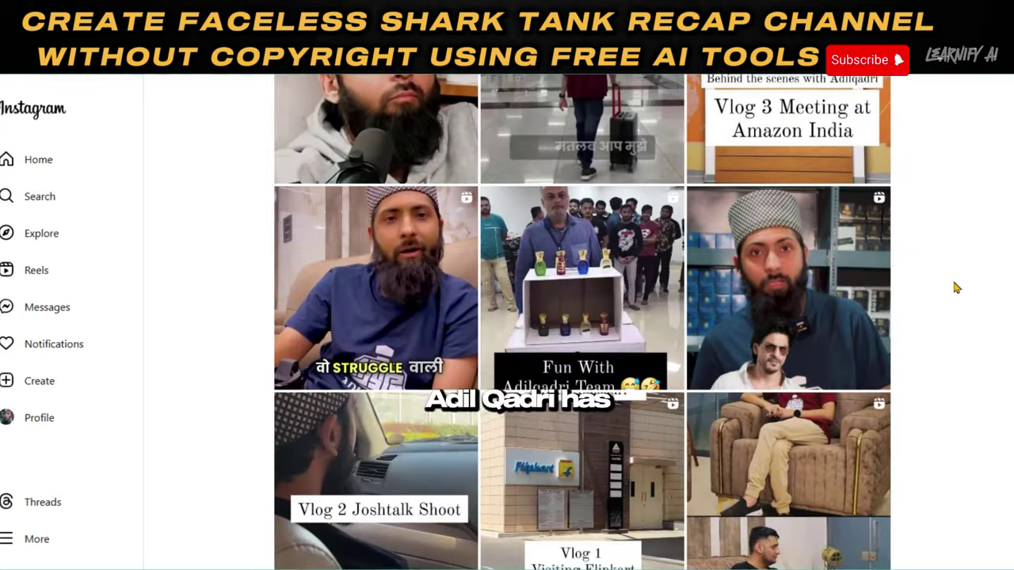
pyautogui.scroll(-15, 956, 288)
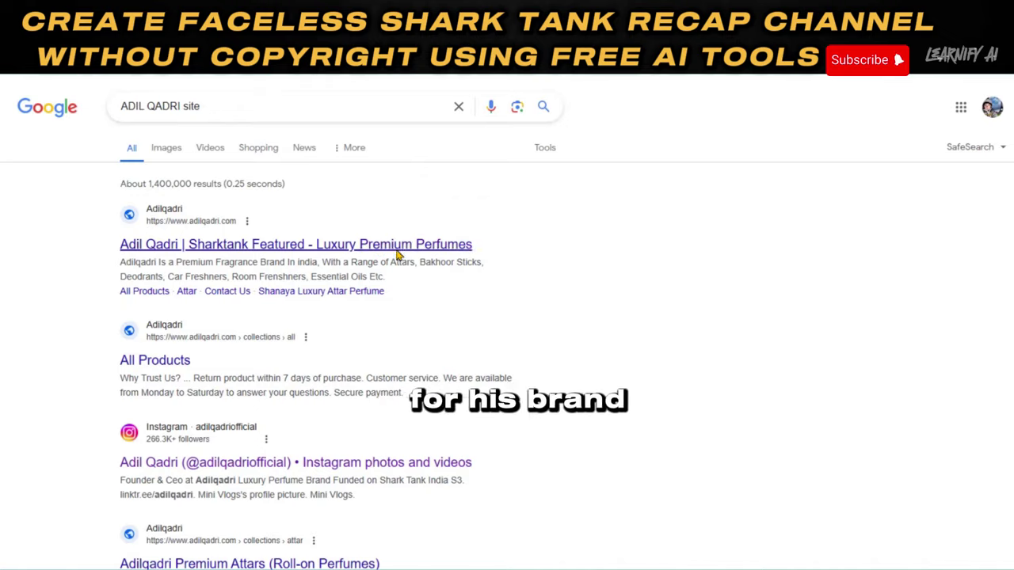
# Open the official Adilqadri perfume website from the Google results and browse its product images.
pyautogui.click(399, 245)
pyautogui.scroll(-8, 507, 317)
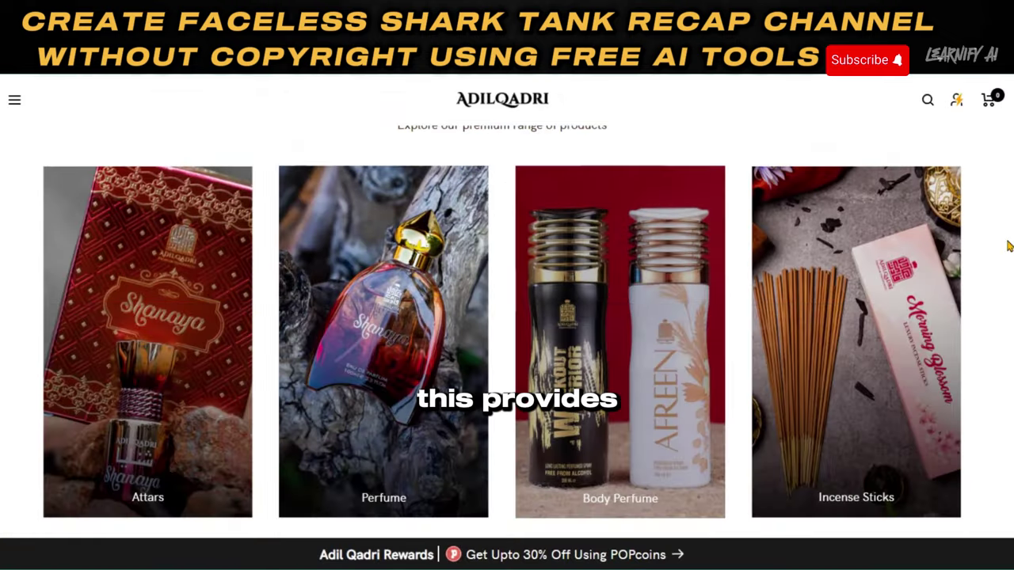
pyautogui.scroll(-5, 1009, 247)
pyautogui.scroll(-5, 1010, 246)
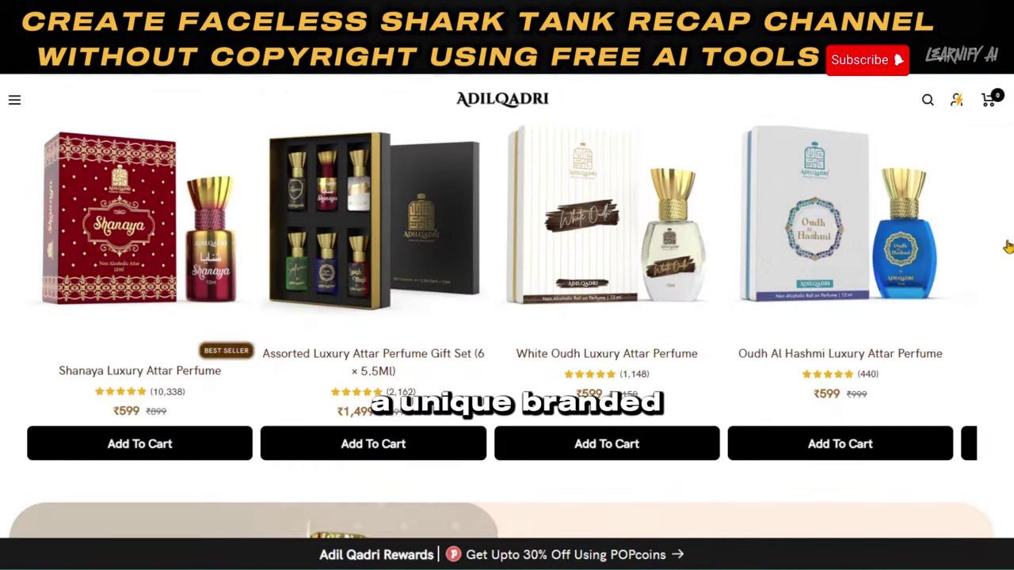
pyautogui.scroll(-5, 1009, 246)
pyautogui.scroll(-5, 1009, 246)
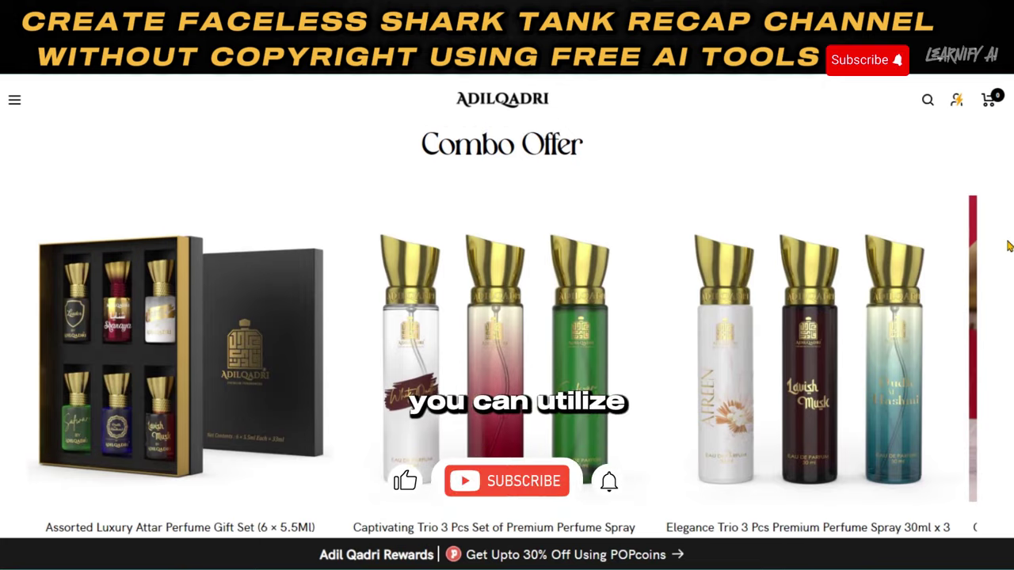
pyautogui.scroll(-5, 1009, 246)
pyautogui.scroll(-5, 1009, 247)
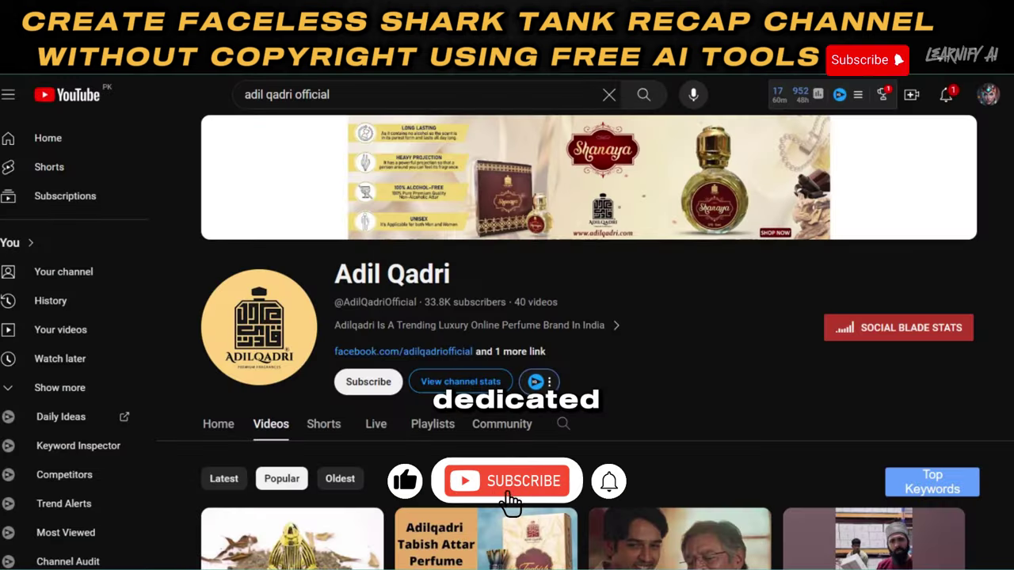
# Browse the Adil Qadri YouTube channel's popular videos and the adilqadri_perfumes Instagram posts for brand material.
pyautogui.scroll(-5, 582, 333)
pyautogui.scroll(-5, 582, 333)
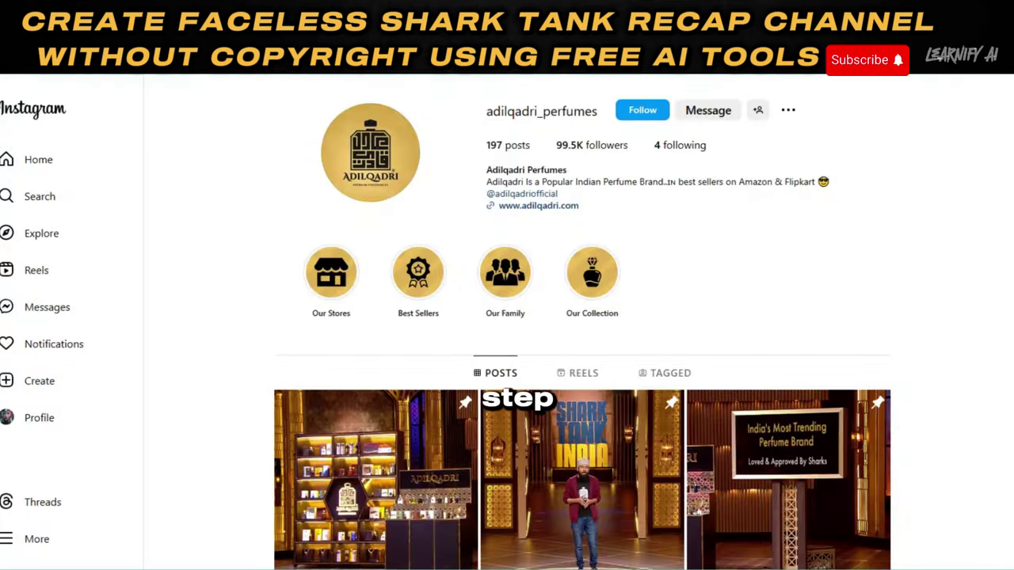
pyautogui.scroll(-10, 582, 333)
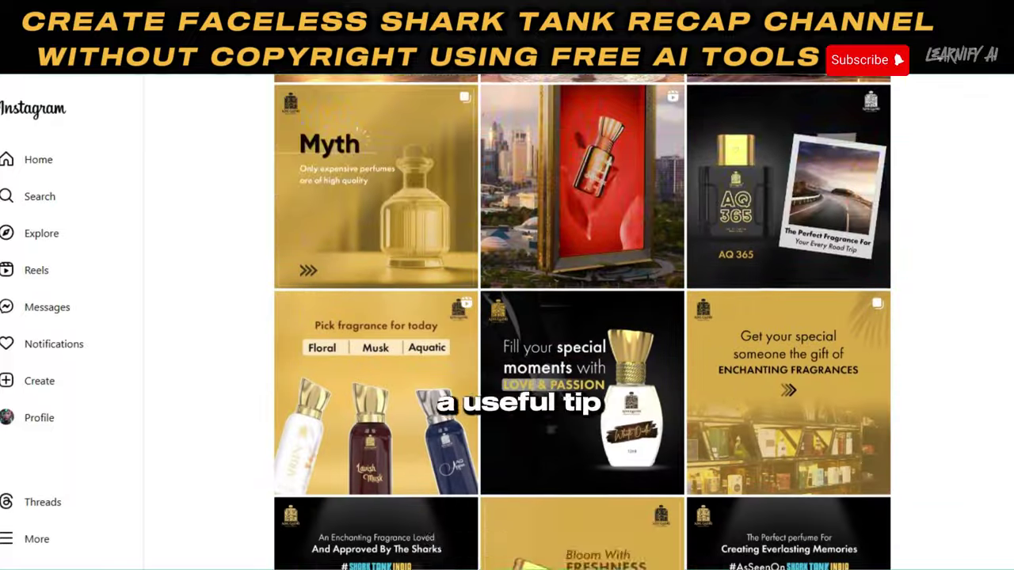
pyautogui.scroll(-10, 582, 332)
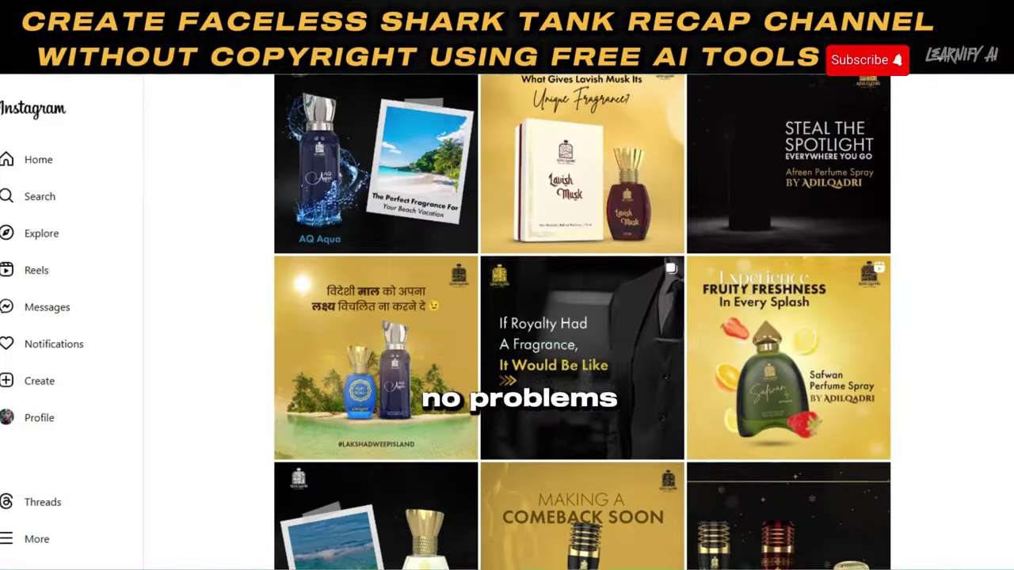
pyautogui.scroll(-3, 582, 333)
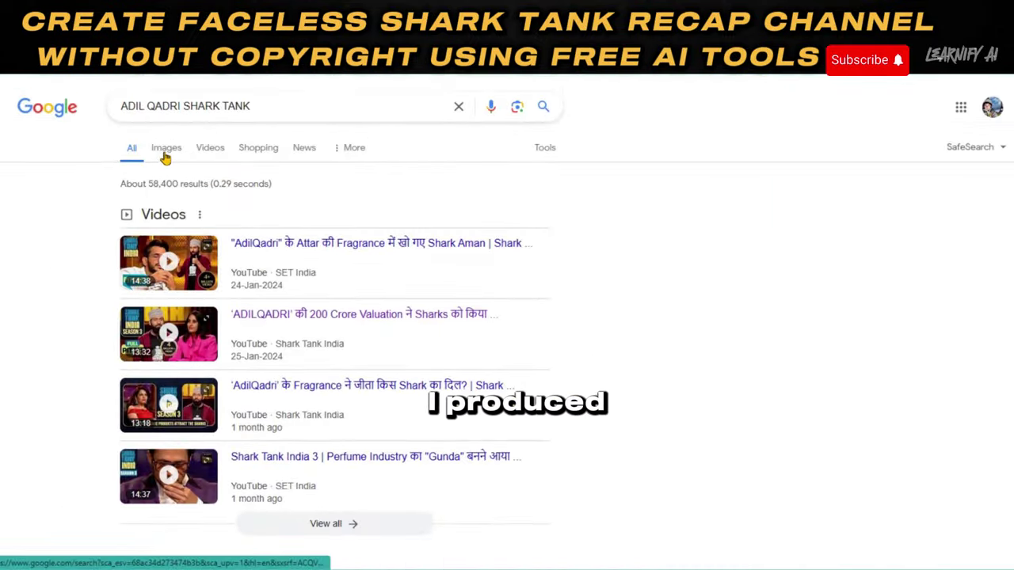
# Show Google image results for ADIL QADRI SHARK TANK and look through the pictures.
pyautogui.click(164, 153)
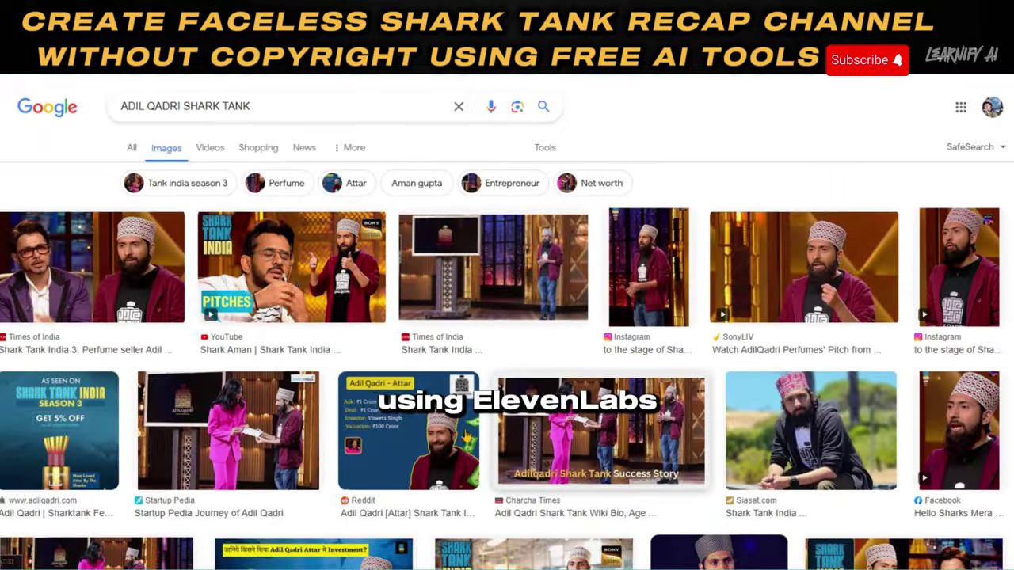
pyautogui.scroll(-3, 507, 341)
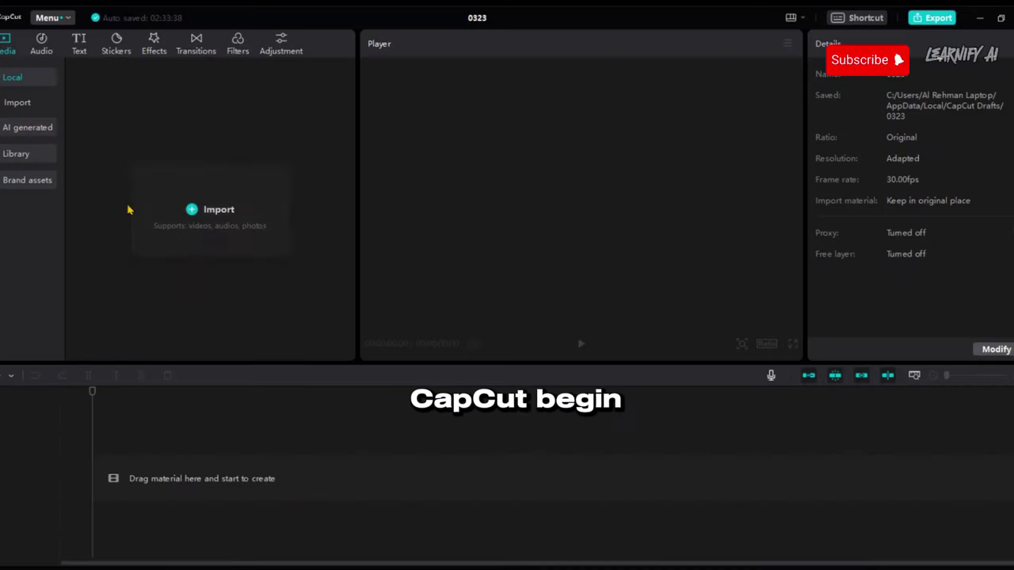
pyautogui.click(131, 207)
pyautogui.scroll(-5, 237, 158)
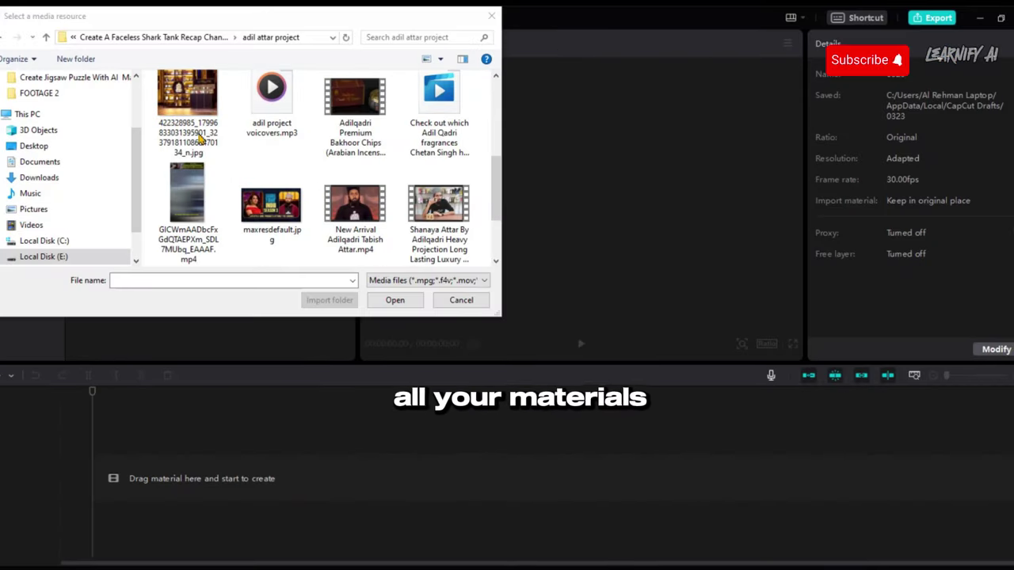
pyautogui.click(355, 213)
pyautogui.hotkey('ctrl', 'a')
pyautogui.click(389, 299)
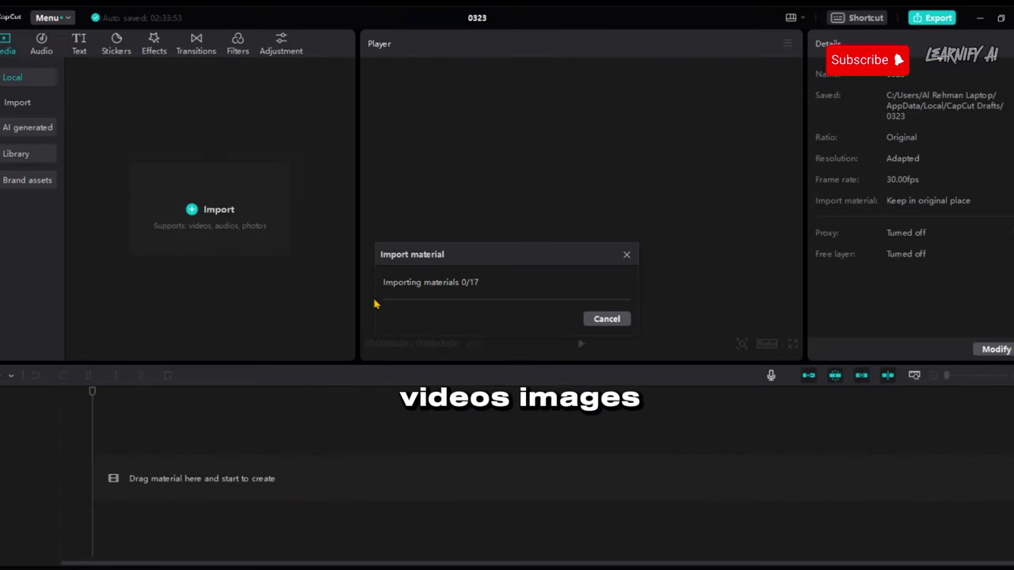
# Add adil project voicovers.mp3 at the start of the timeline and place the playhead at the clip's end.
pyautogui.scroll(-3, 94, 222)
pyautogui.moveTo(112, 262); pyautogui.dragTo(89, 487)
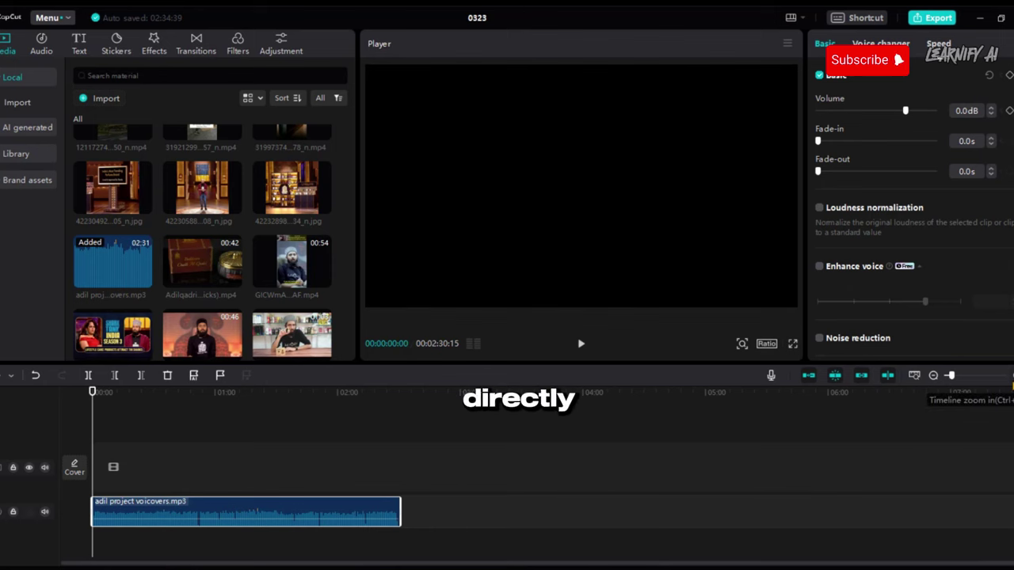
pyautogui.click(1011, 375)
pyautogui.click(303, 475)
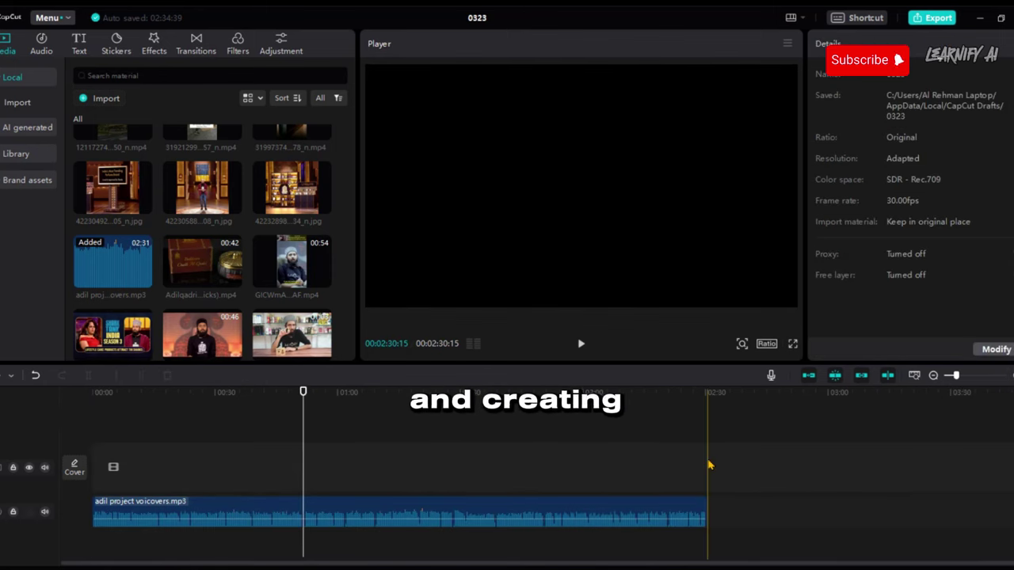
pyautogui.click(709, 465)
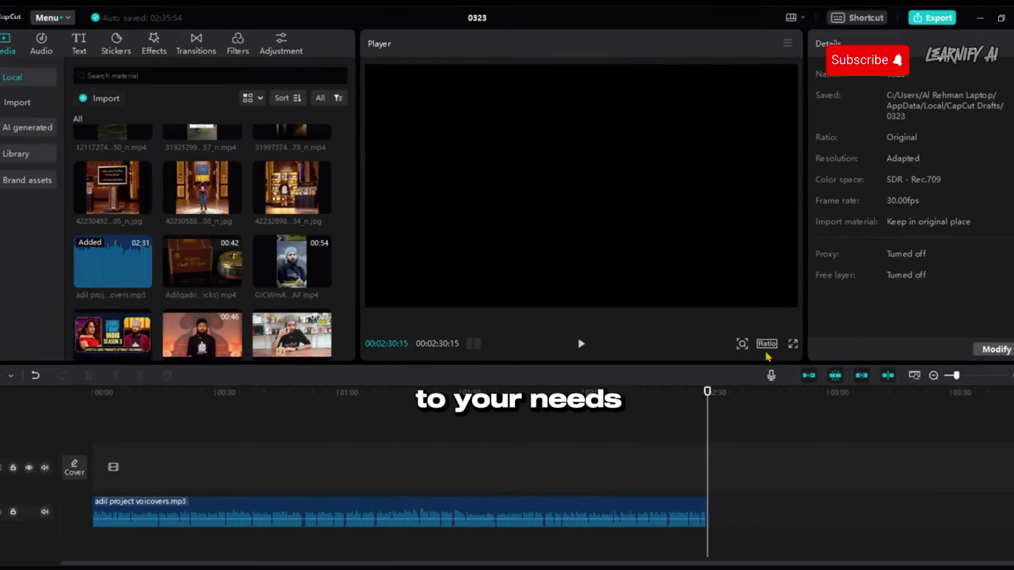
# Set the project's aspect ratio to 9:16 and add the Y2meta full pitch video to the main track above the voiceover.
pyautogui.click(768, 345)
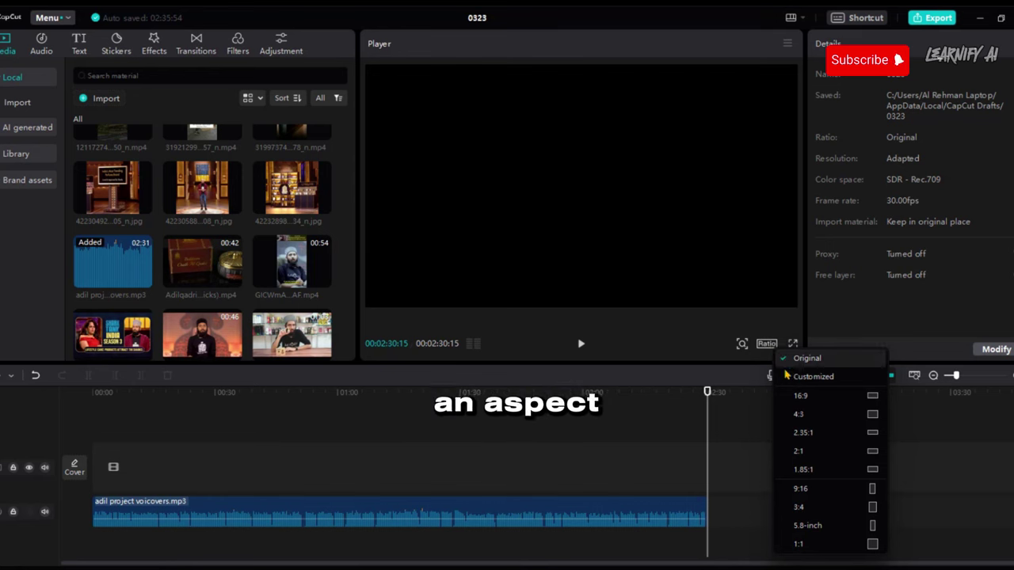
pyautogui.click(821, 493)
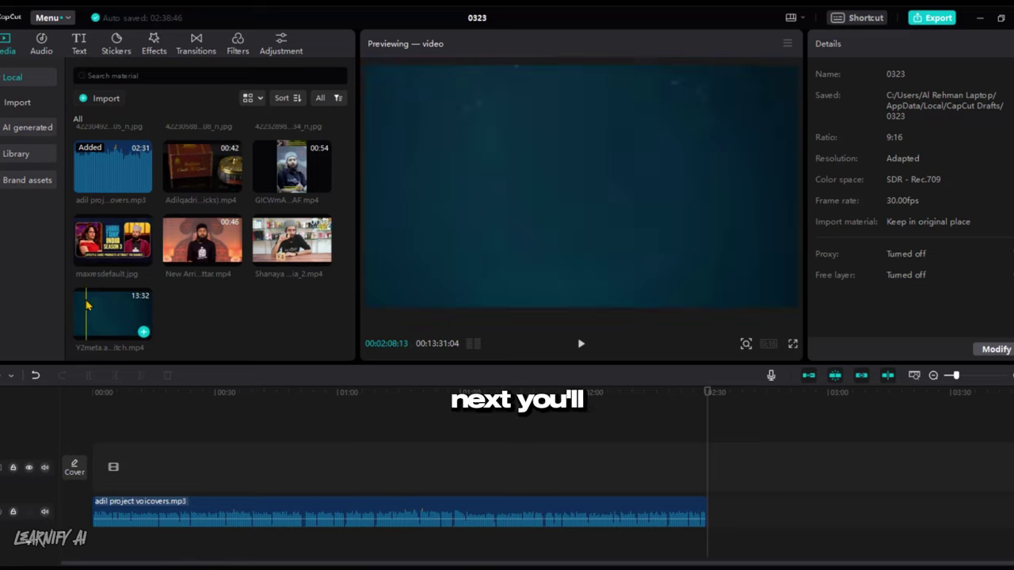
pyautogui.moveTo(97, 341); pyautogui.dragTo(97, 474)
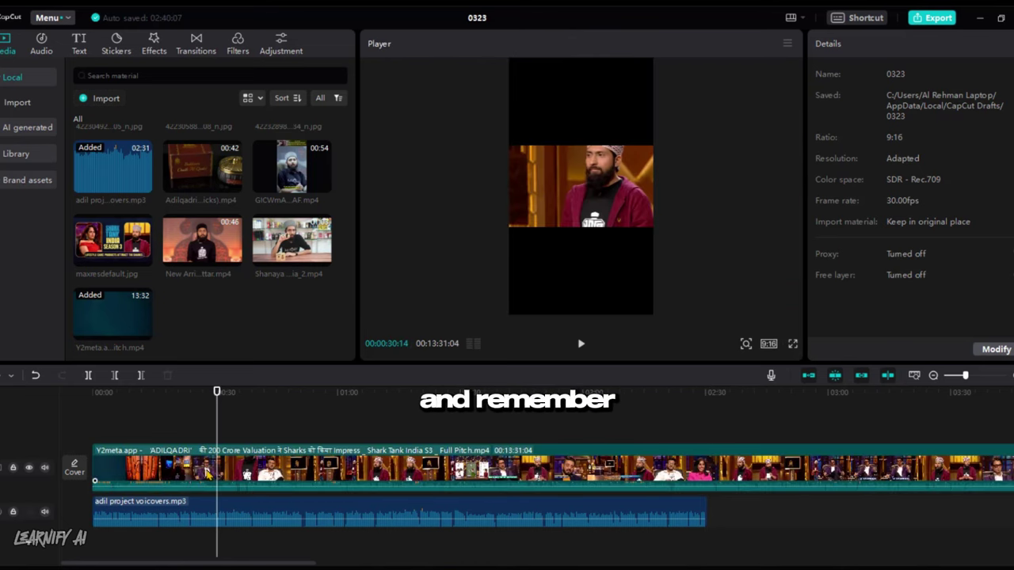
# Mute the full pitch video on the main track by lowering its volume to -∞ dB.
pyautogui.click(205, 480)
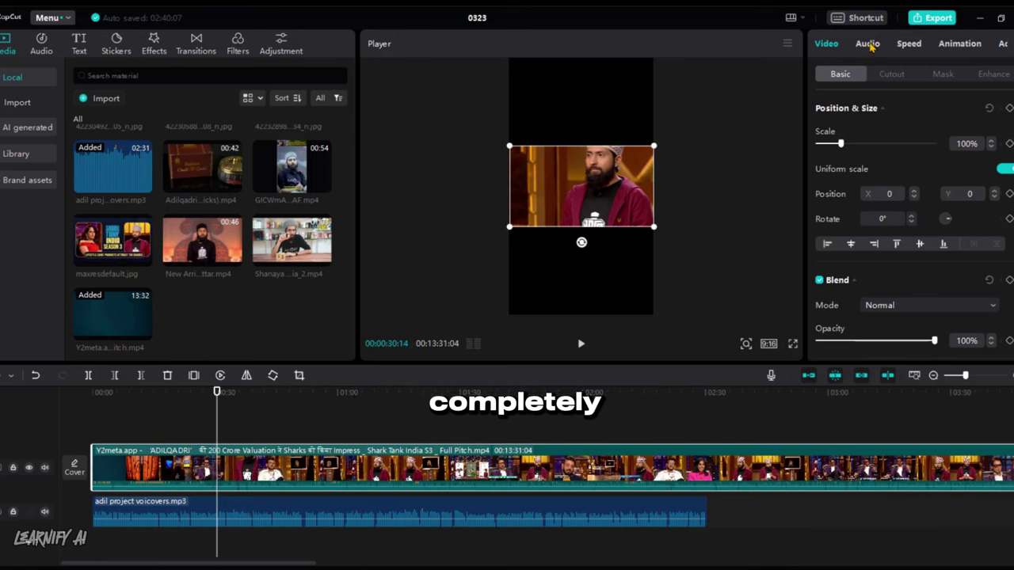
pyautogui.click(867, 45)
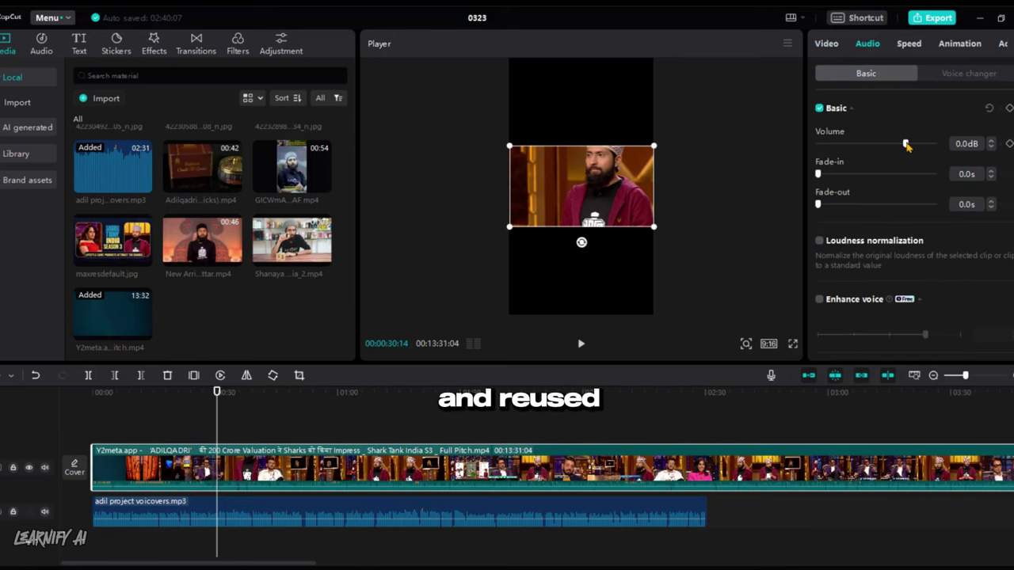
pyautogui.moveTo(902, 145); pyautogui.dragTo(864, 149)
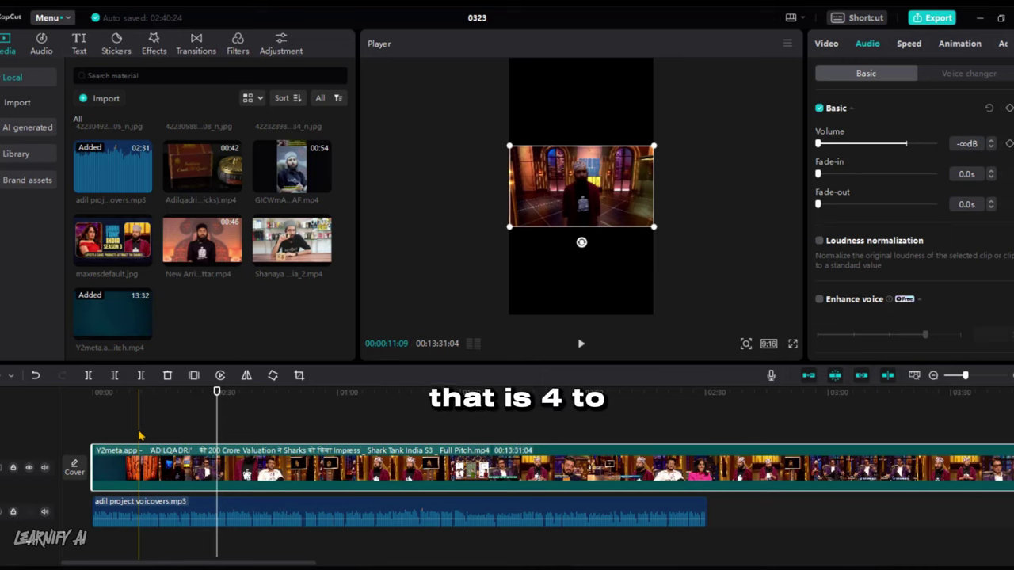
# Trim away the opening of the pitch video up to 00:00:11:09.
pyautogui.click(138, 436)
pyautogui.click(136, 463)
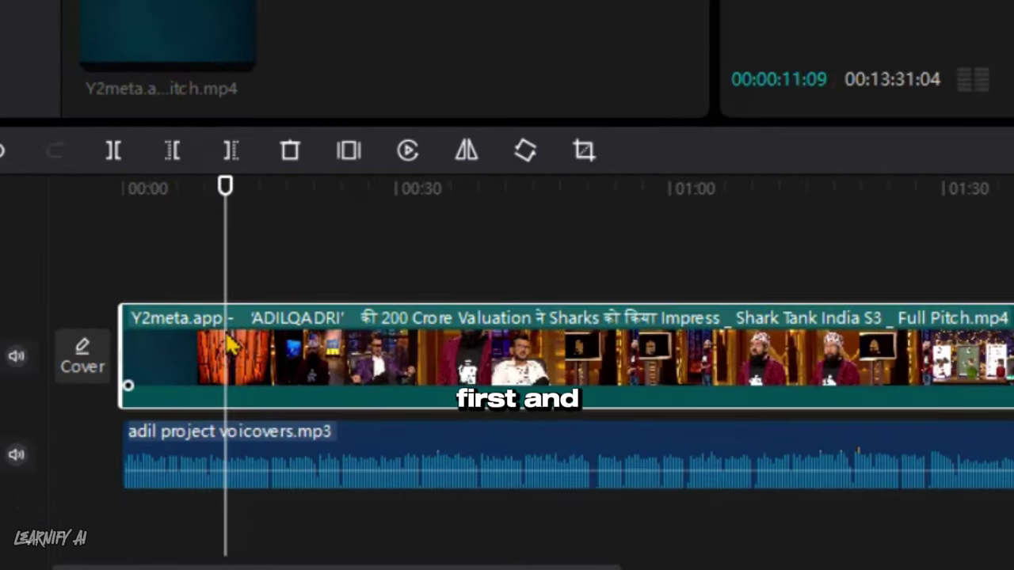
pyautogui.click(172, 157)
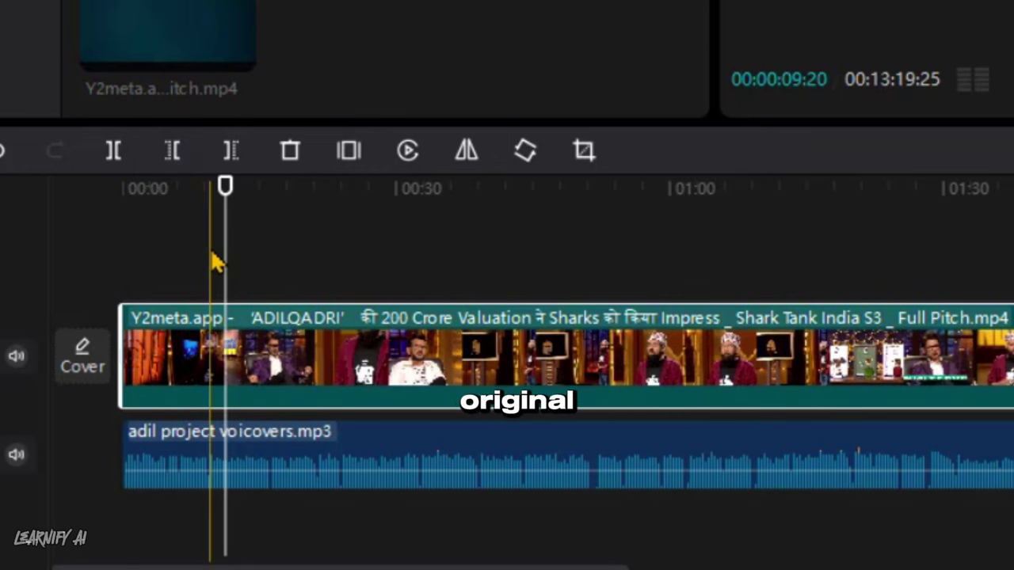
# Split the trimmed pitch video at 00:00:05:05.
pyautogui.click(172, 267)
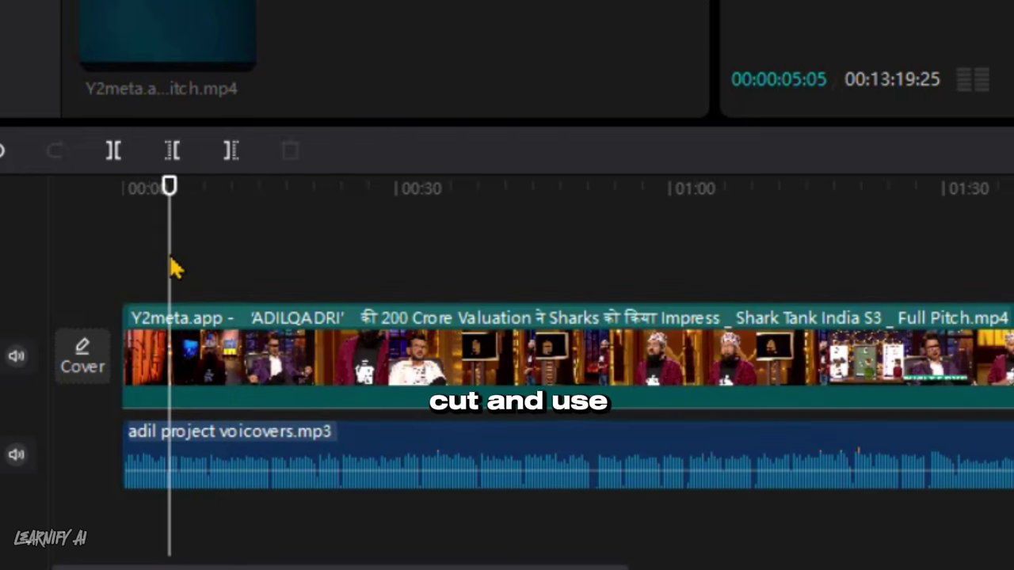
pyautogui.click(186, 342)
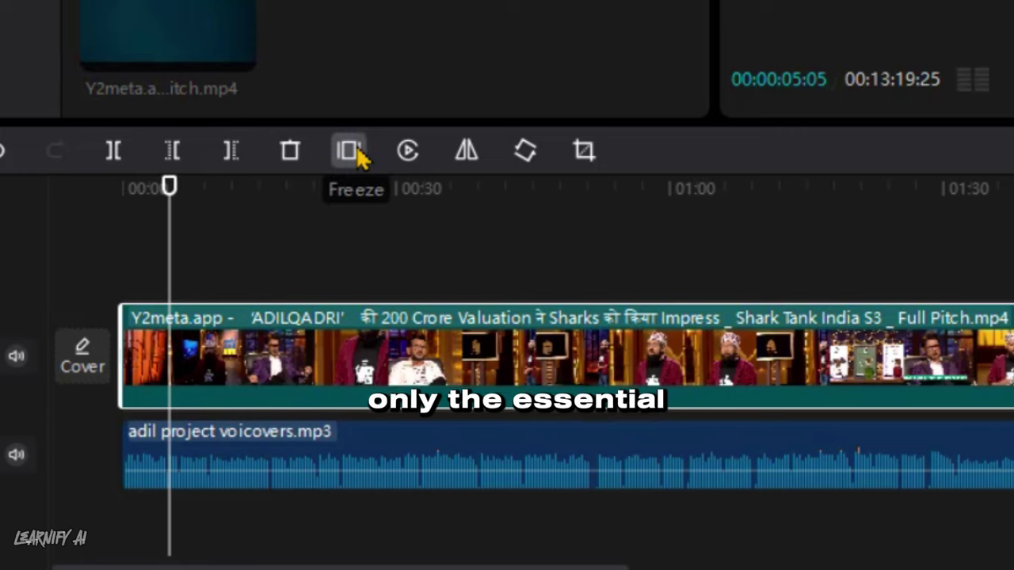
pyautogui.click(111, 152)
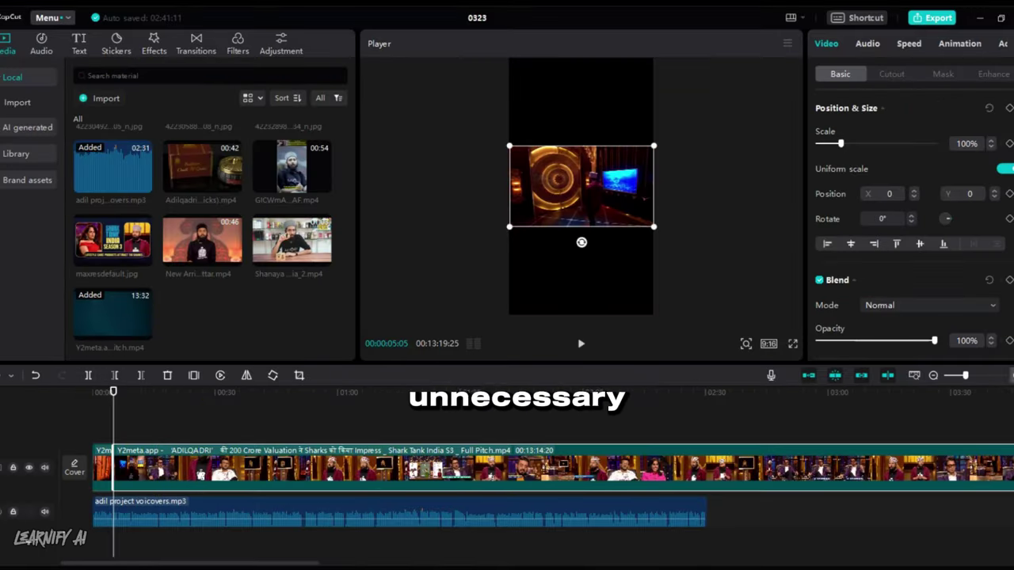
# Trim about 5.6 seconds off the start of the second pitch clip so it begins on a different shot.
pyautogui.click(1011, 376)
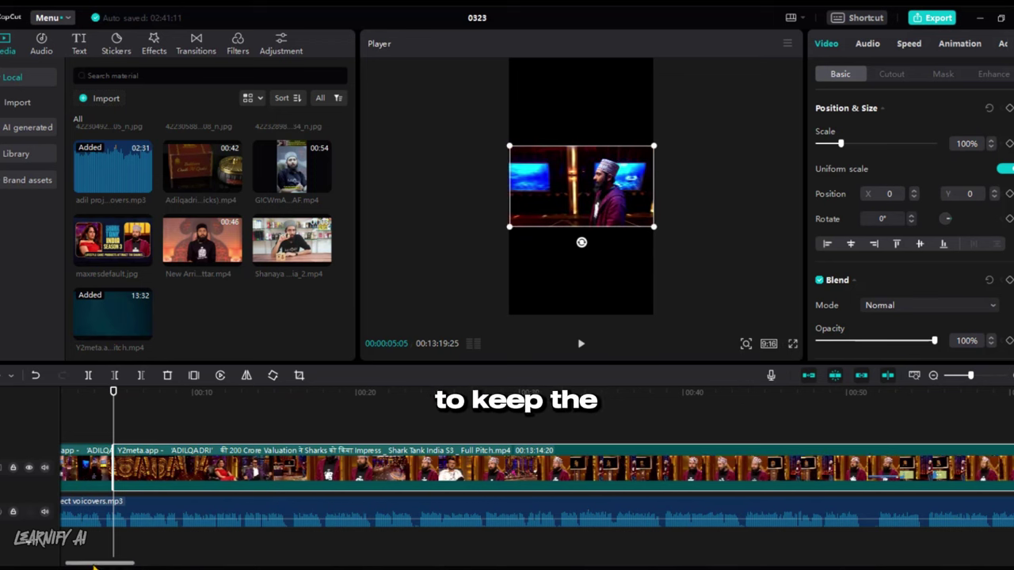
pyautogui.moveTo(72, 564); pyautogui.dragTo(67, 564)
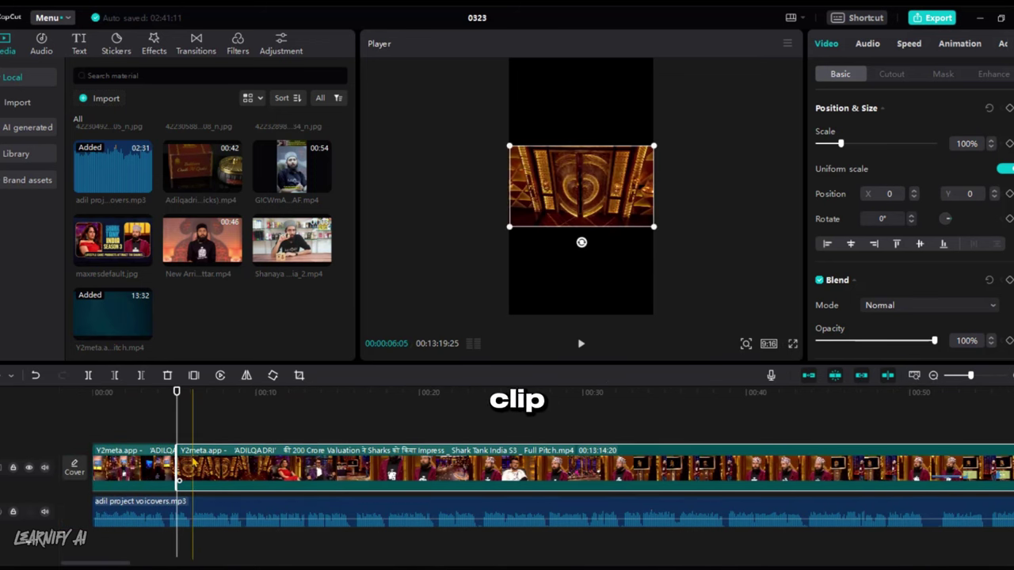
pyautogui.moveTo(178, 479); pyautogui.dragTo(266, 444)
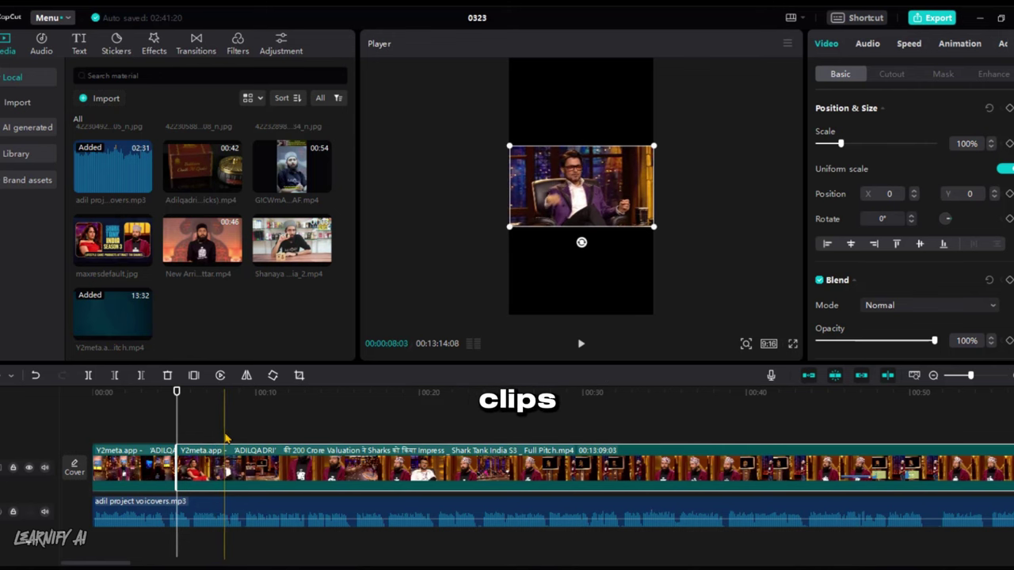
# Continue cutting the remaining pitch footage into short clips, starting with a cut at 00:00:08:03.
pyautogui.click(226, 438)
pyautogui.click(228, 452)
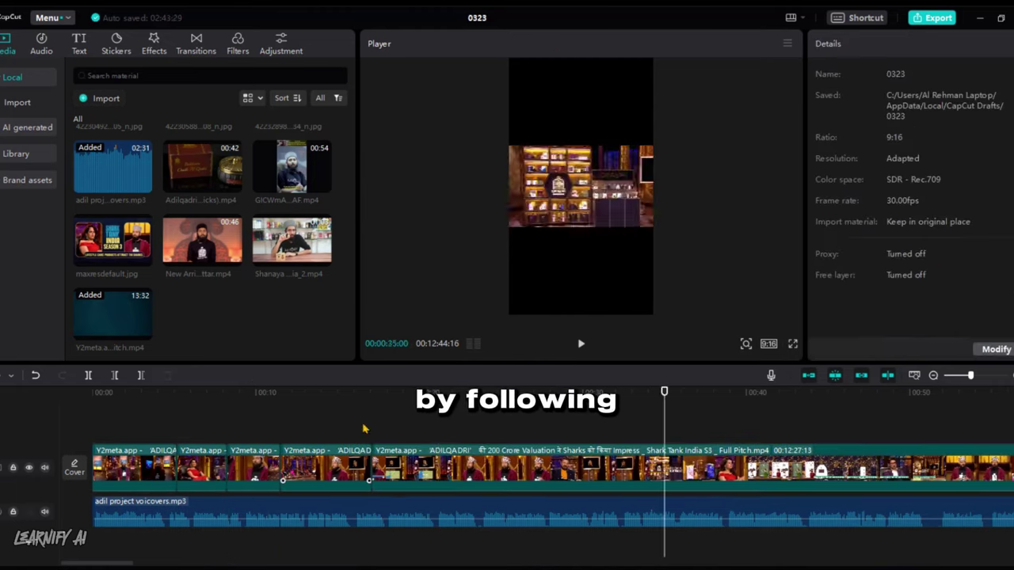
pyautogui.click(554, 466)
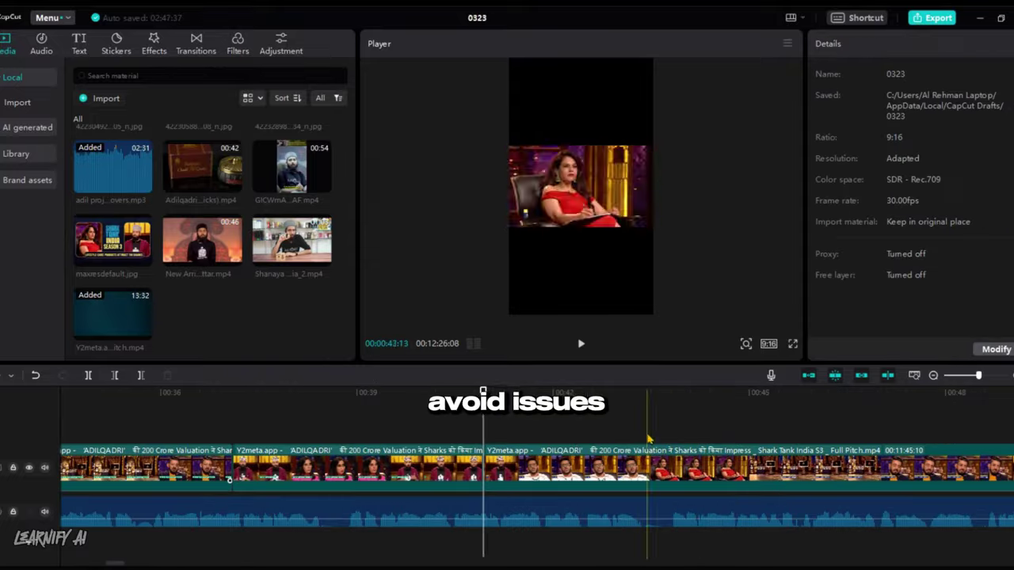
pyautogui.click(703, 474)
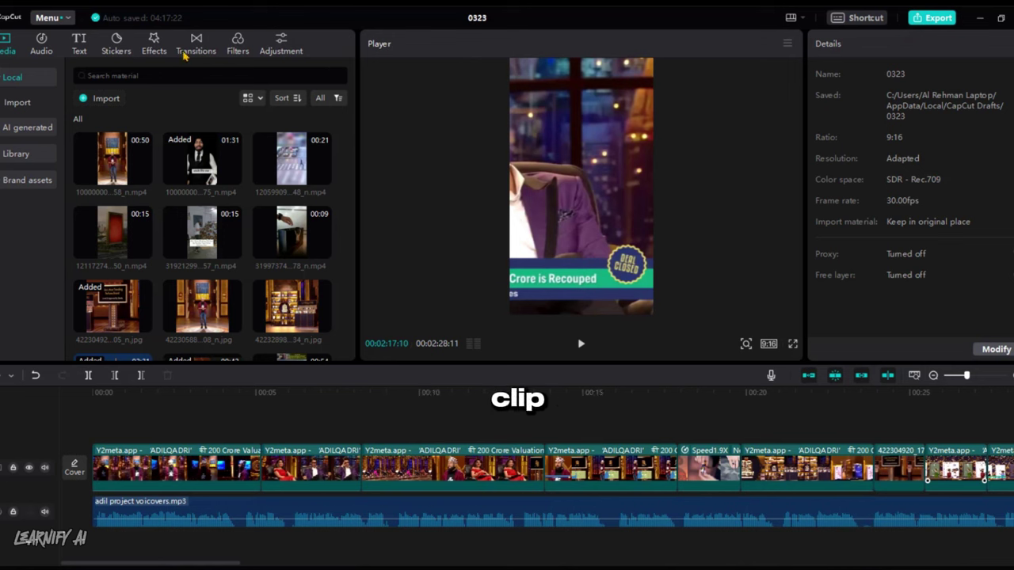
# Add the Black Fade transition at the first three cuts between clips on the main track.
pyautogui.click(188, 50)
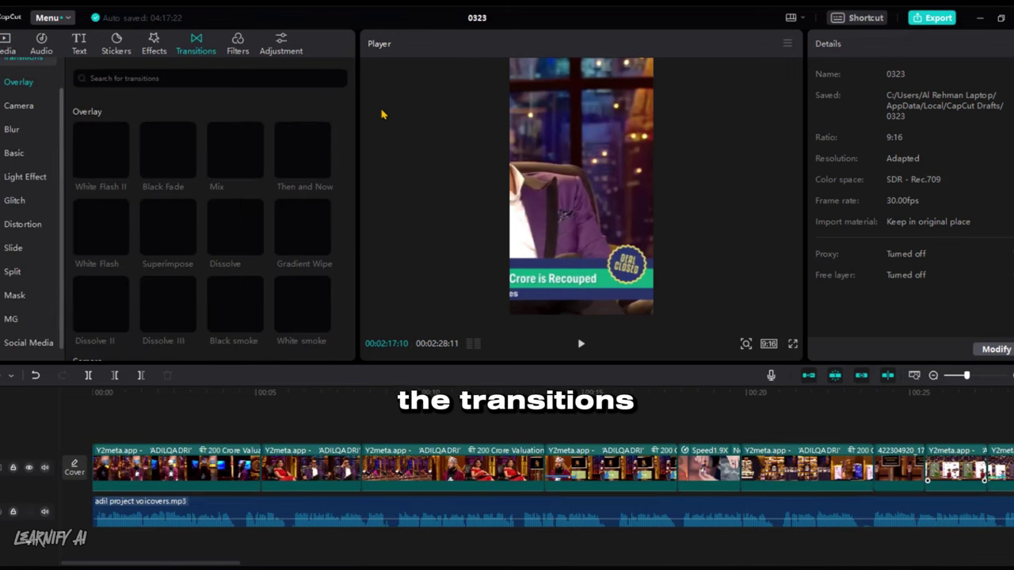
pyautogui.moveTo(168, 151); pyautogui.dragTo(257, 473)
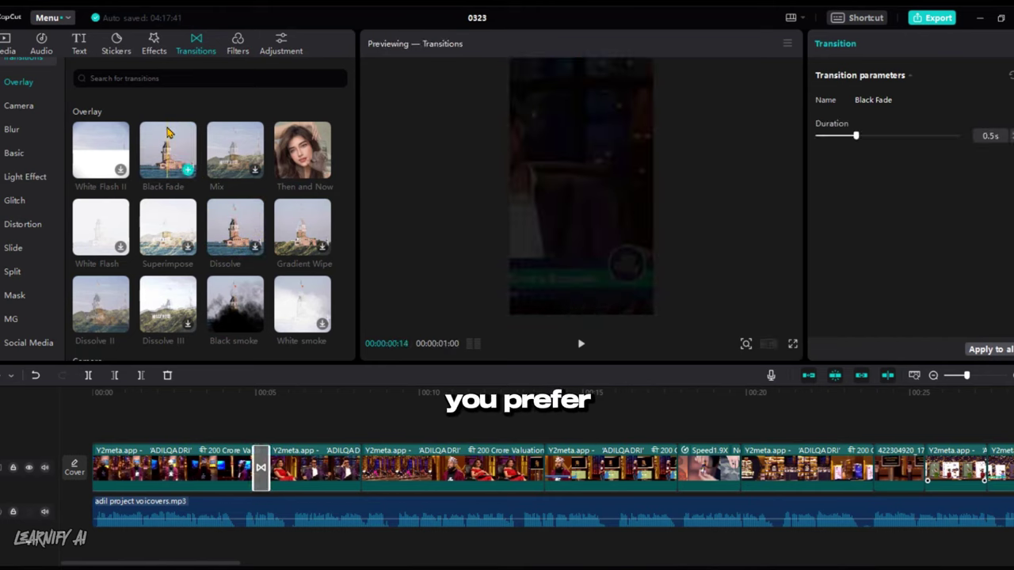
pyautogui.moveTo(168, 151); pyautogui.dragTo(348, 473)
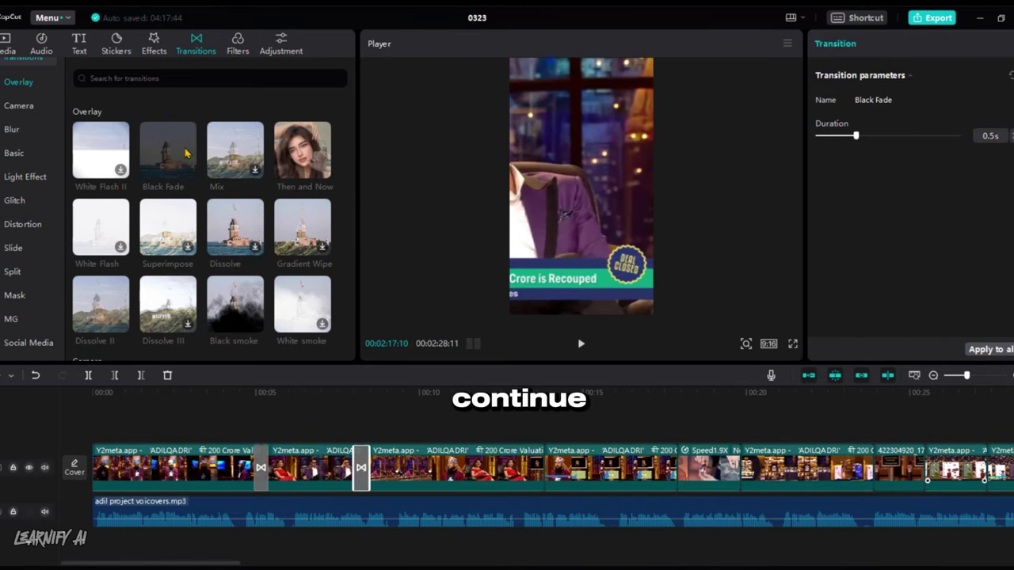
pyautogui.moveTo(168, 151); pyautogui.dragTo(473, 388)
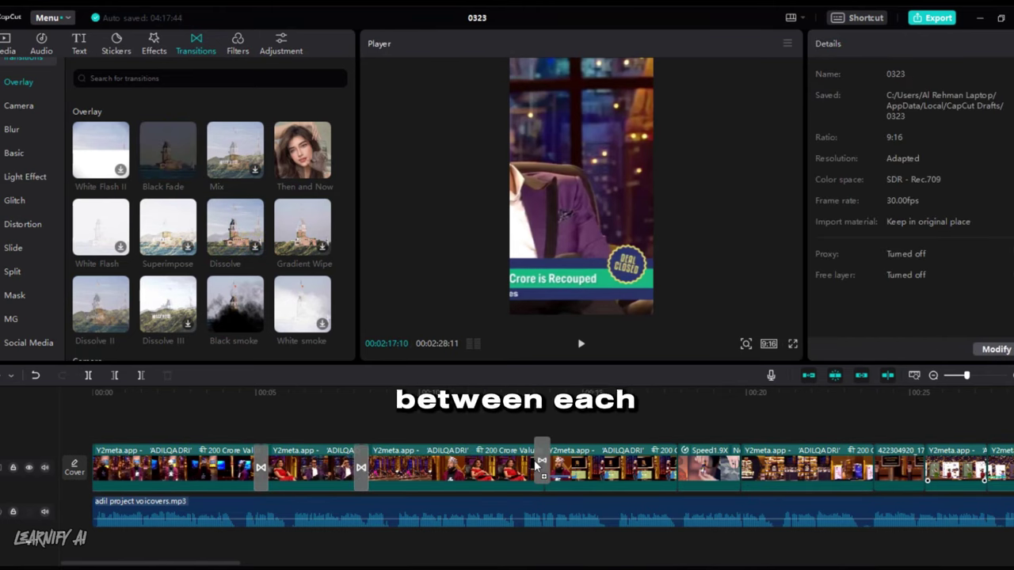
pyautogui.moveTo(537, 464); pyautogui.dragTo(542, 467)
pyautogui.moveTo(184, 564); pyautogui.dragTo(236, 567)
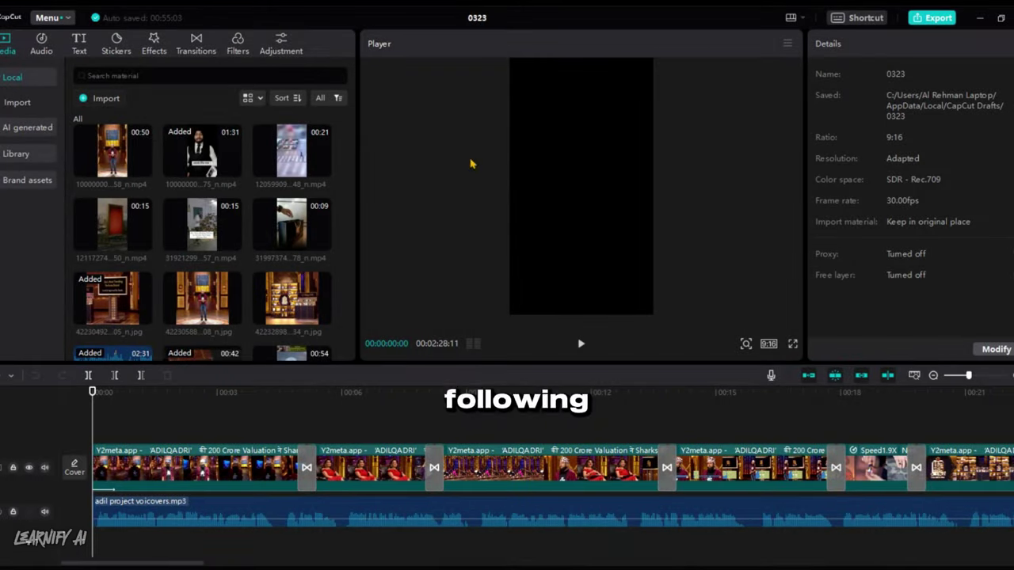
# Apply the Light leak video effect over the full length of the video and preview it.
pyautogui.click(151, 49)
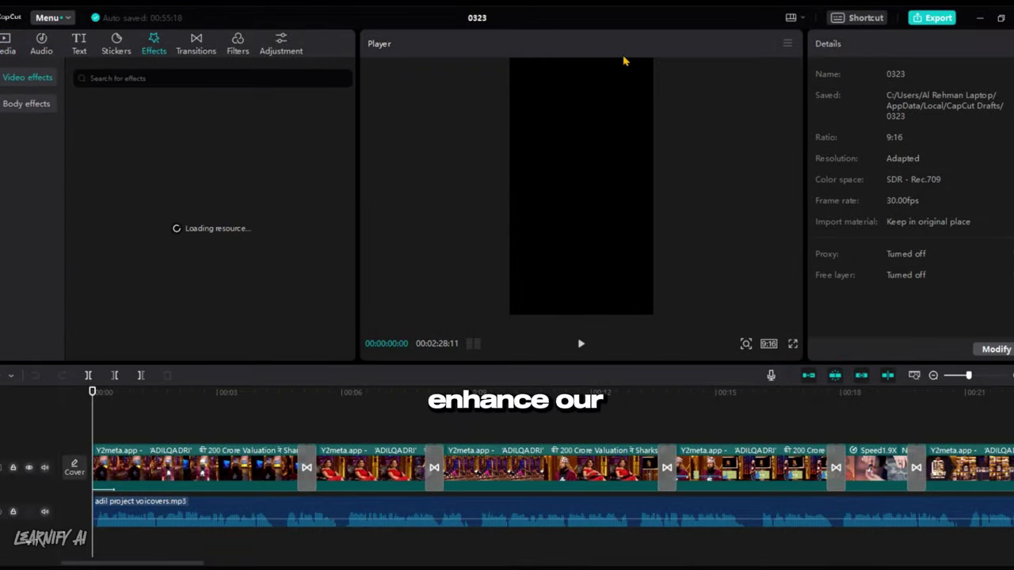
pyautogui.click(3, 76)
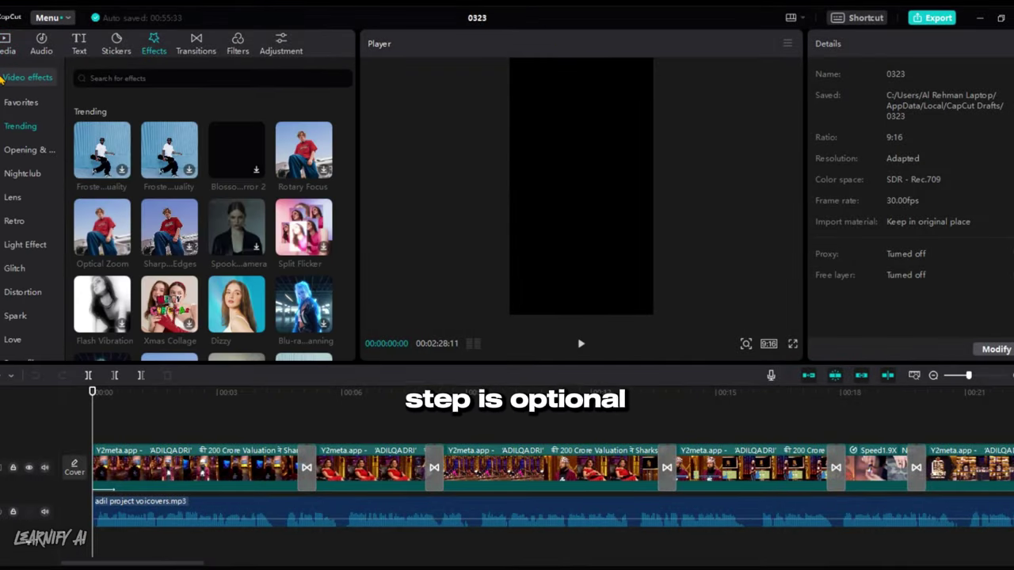
pyautogui.click(7, 247)
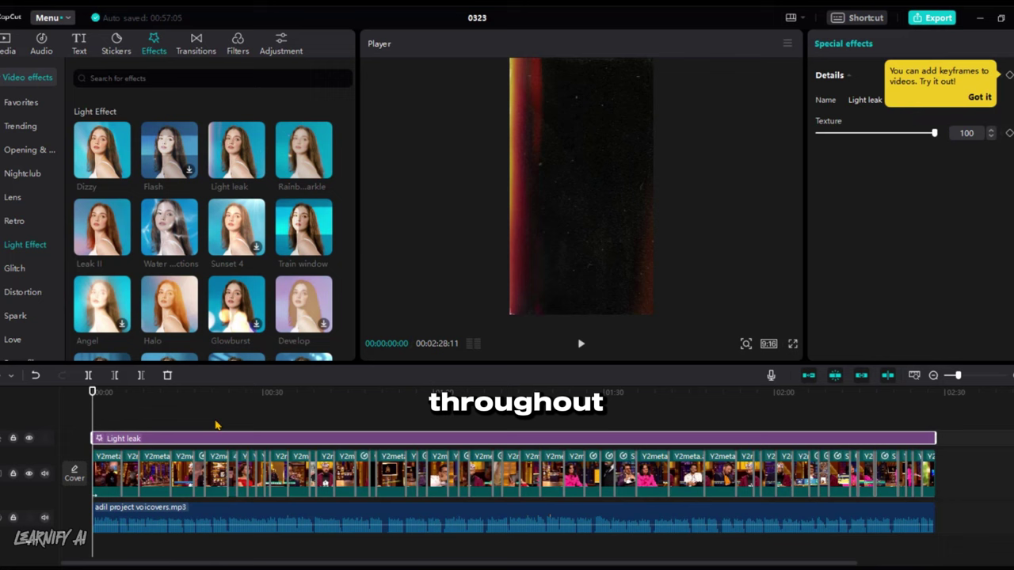
pyautogui.click(215, 425)
pyautogui.press('space')
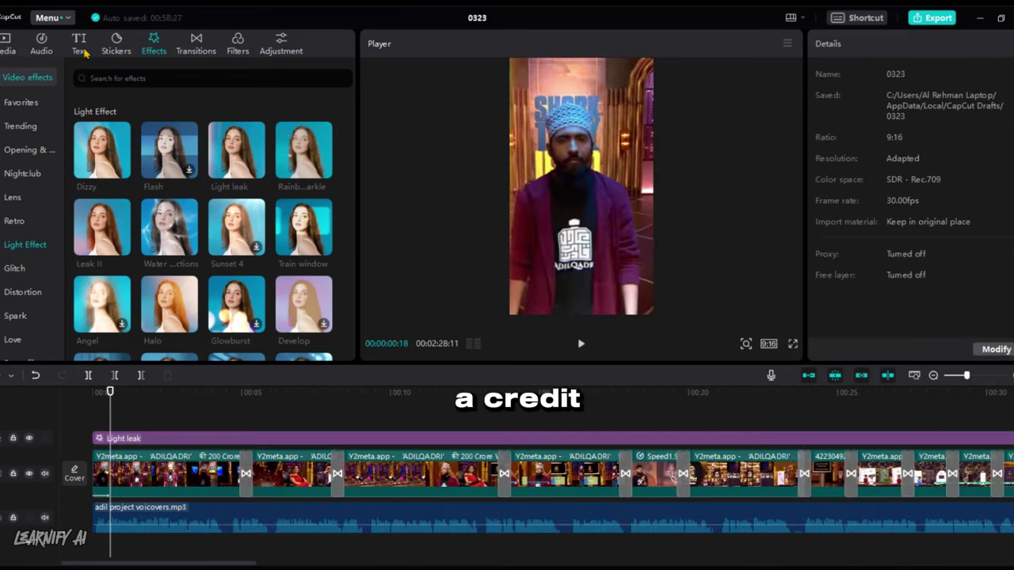
# Add a default text layer for the video credit at the start of the timeline, above the Light leak effect.
pyautogui.click(80, 46)
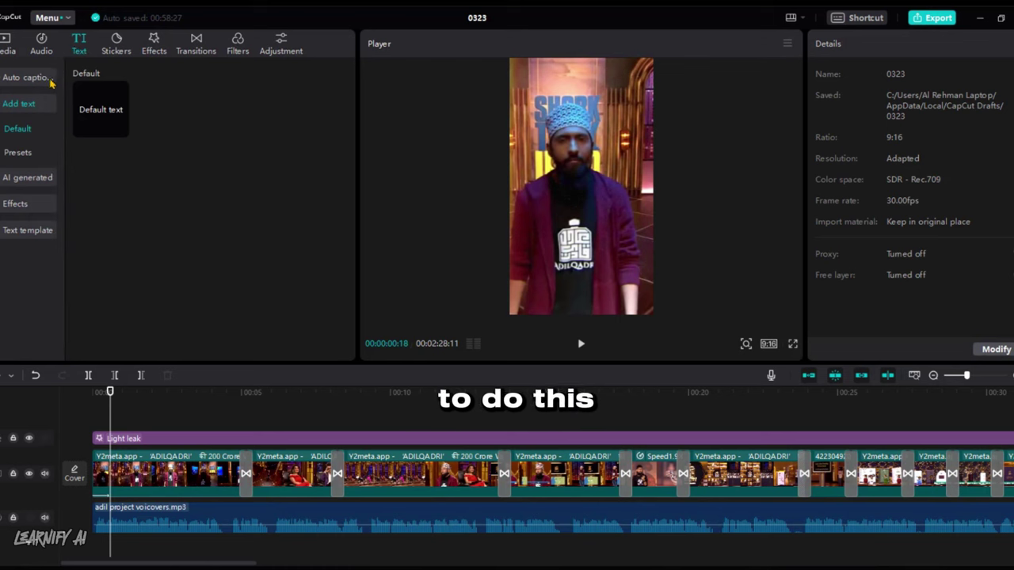
pyautogui.moveTo(94, 114); pyautogui.dragTo(103, 433)
pyautogui.click(129, 436)
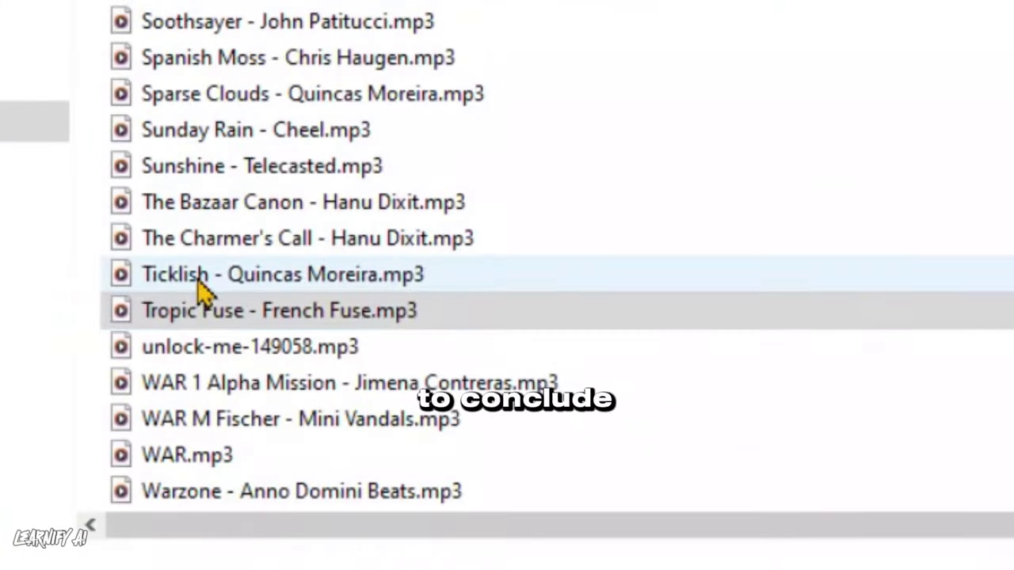
# Add Tropic Fuse - French Fuse.mp3 beneath the voiceover from the timeline's start and lower its volume.
pyautogui.click(178, 320)
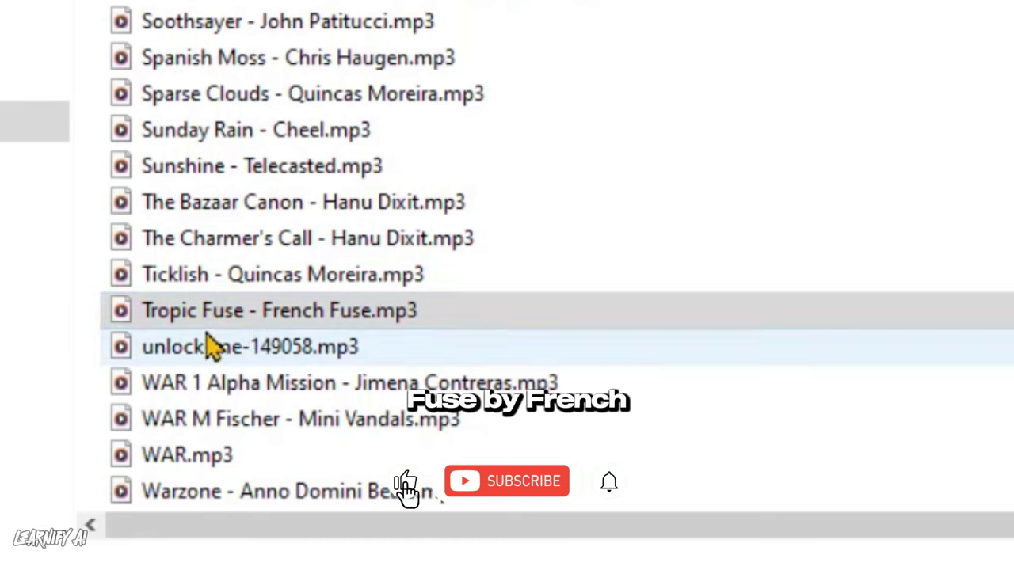
pyautogui.moveTo(219, 319); pyautogui.dragTo(209, 521)
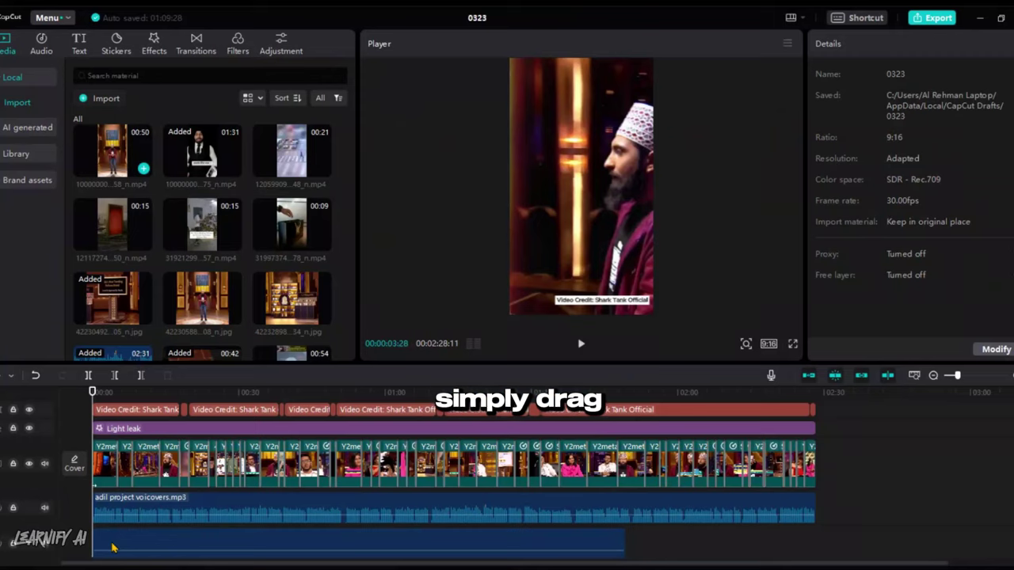
pyautogui.click(113, 546)
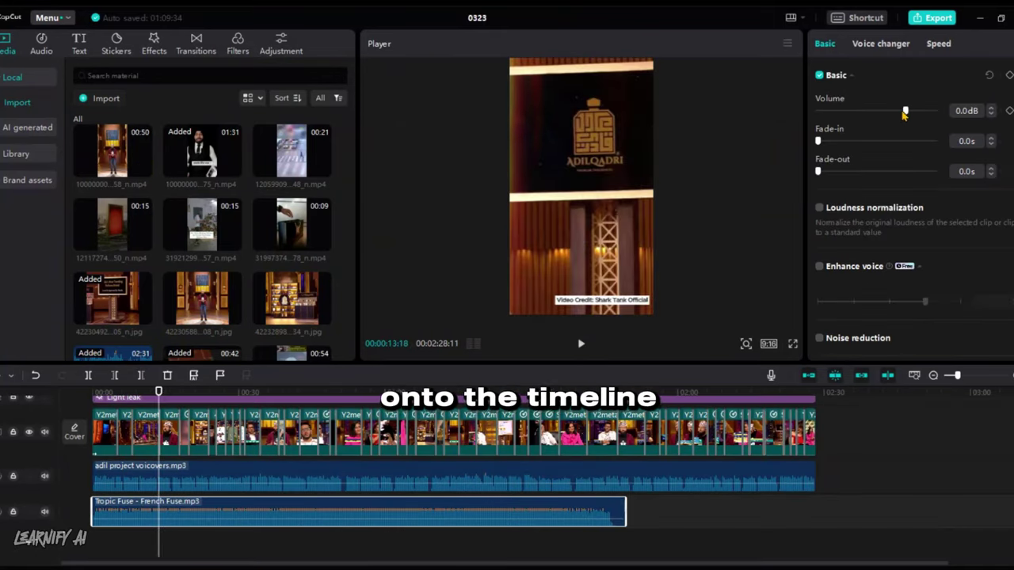
pyautogui.moveTo(905, 110); pyautogui.dragTo(883, 110)
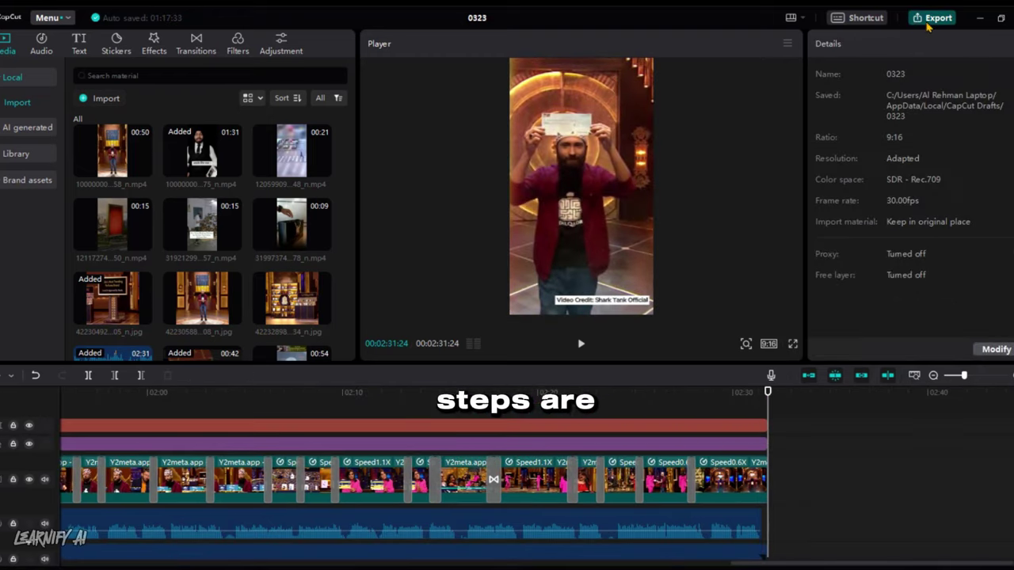
# Open the export settings for the finished video.
pyautogui.click(917, 20)
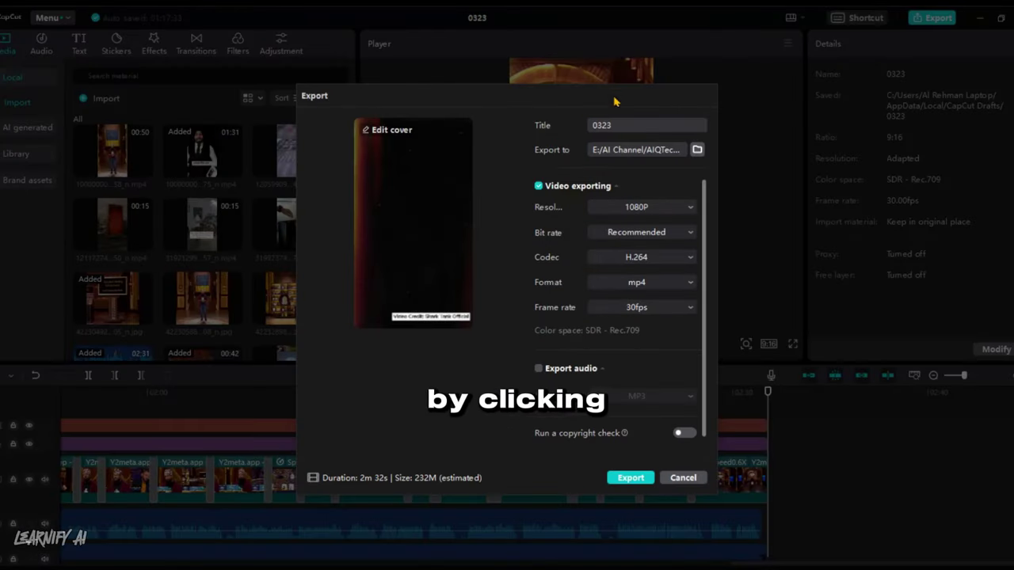